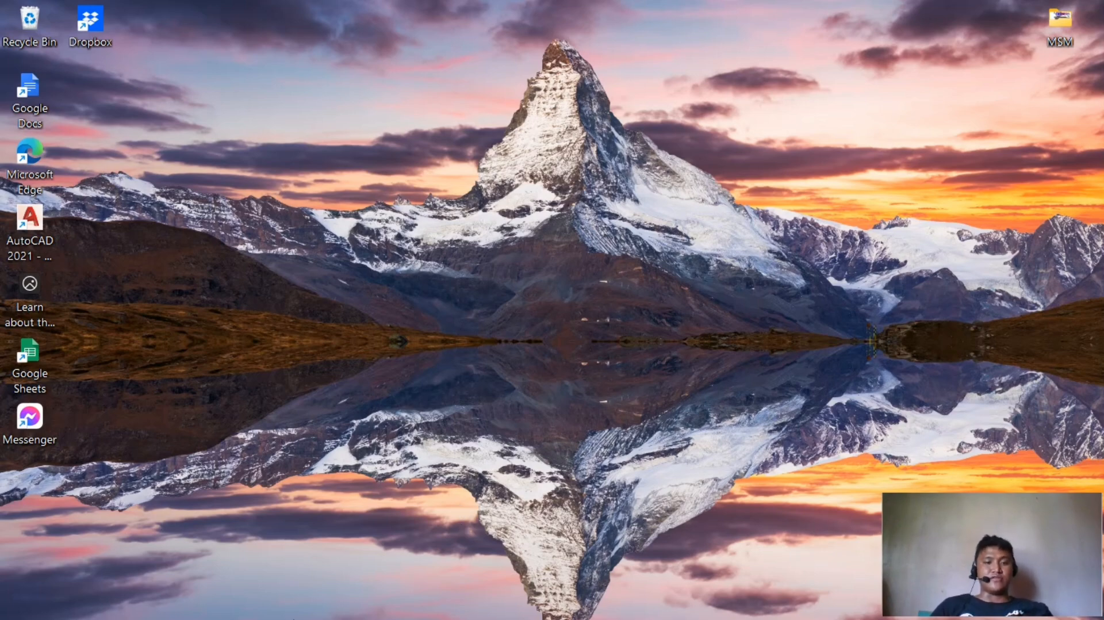
- Open Ansys Workbench 2024 R2 and add a Steady-State Thermal analysis system to the project schematic
left_click(284, 602)
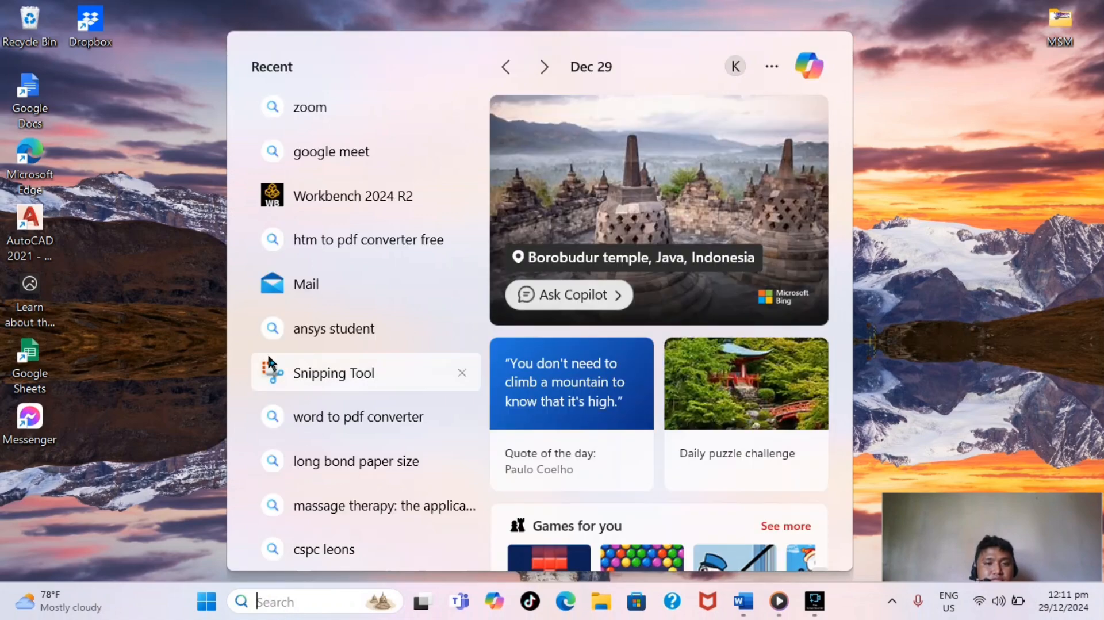
left_click(347, 194)
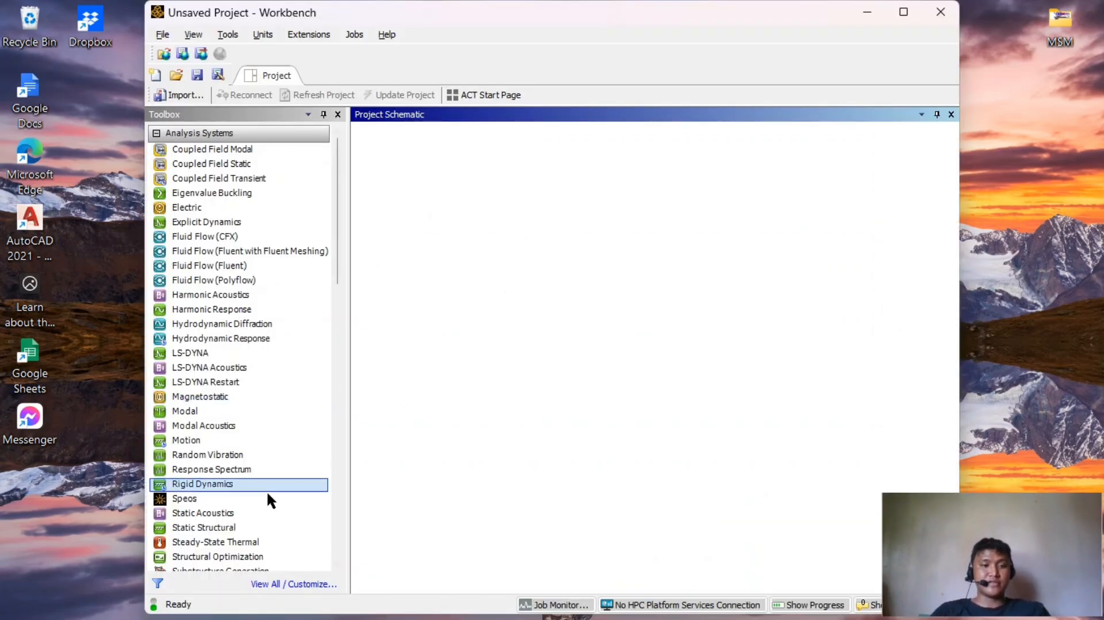
double_click(261, 540)
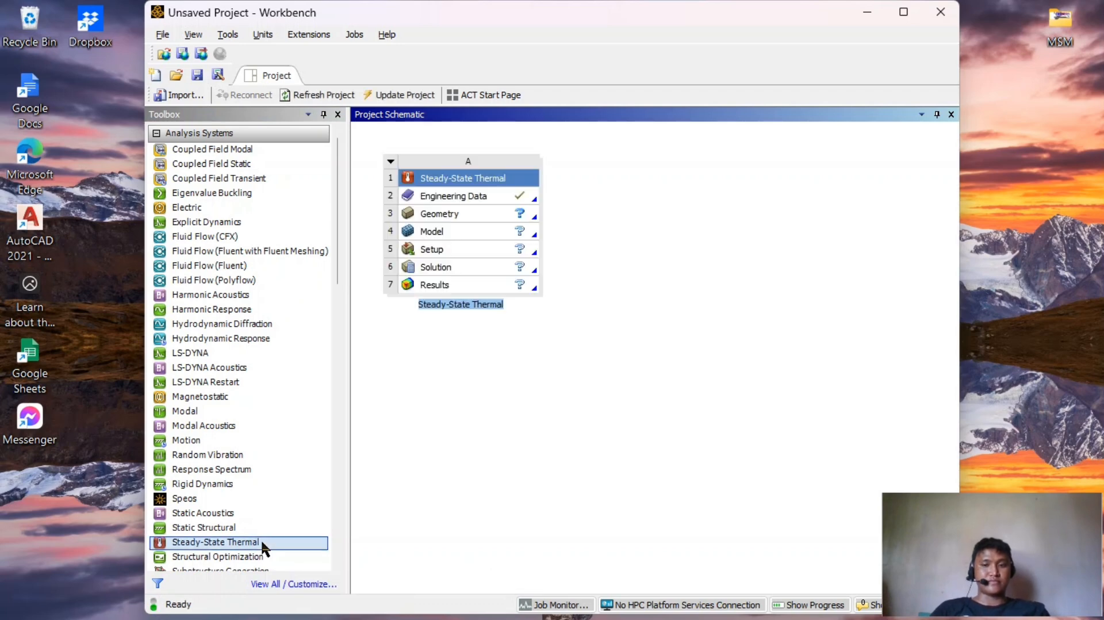
- Create a new DesignModeler geometry for the Steady-State Thermal system
left_click(524, 218)
right_click(525, 213)
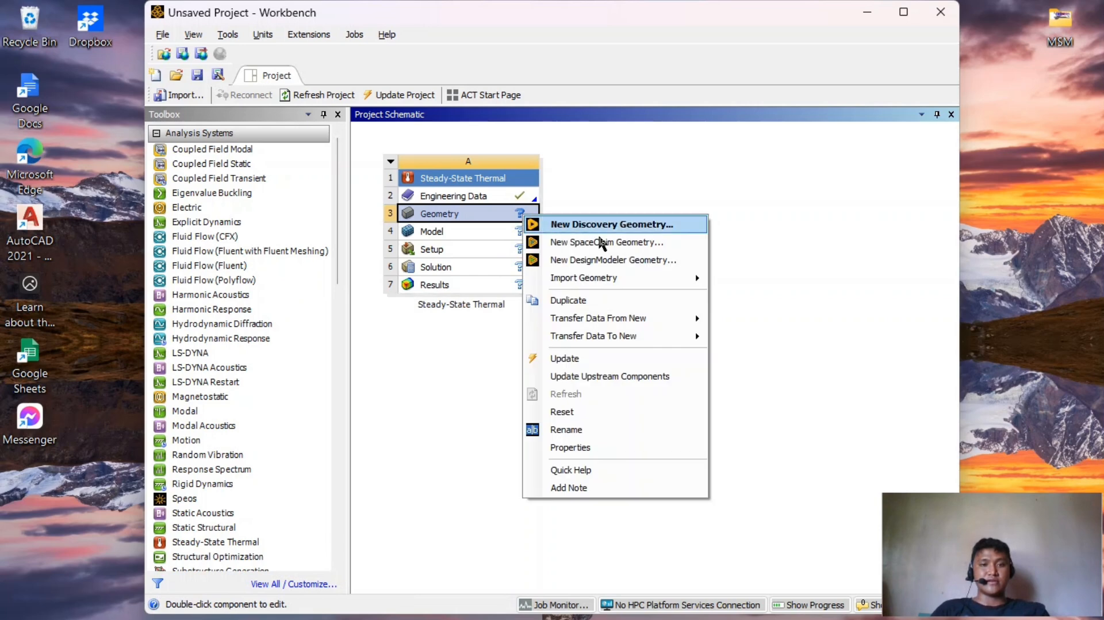
left_click(616, 259)
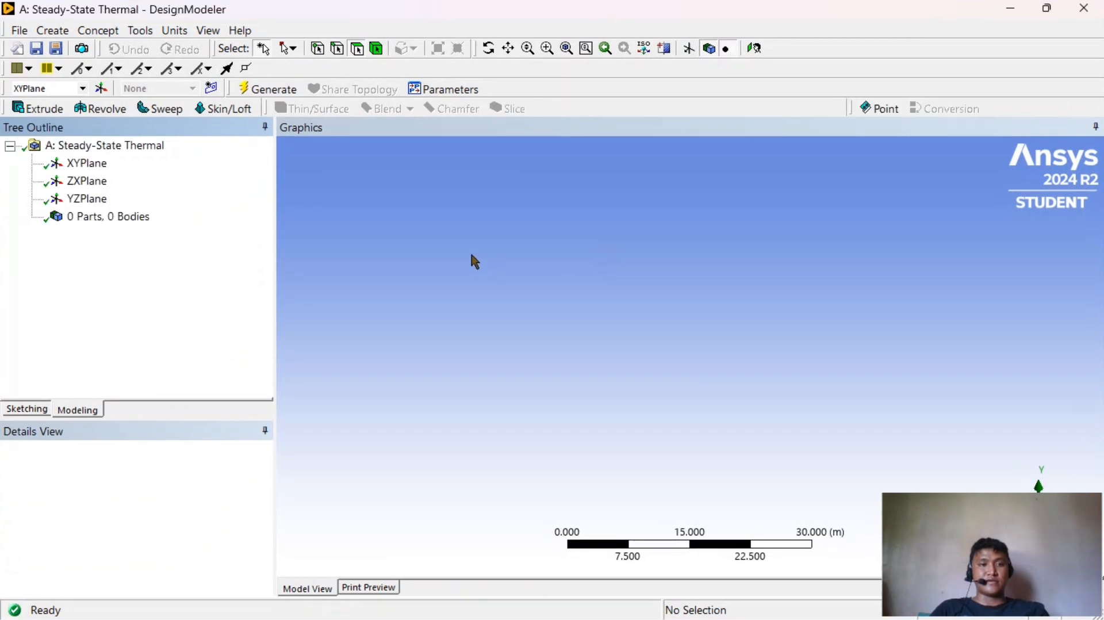
- Sketch a rectangle about 4 m wide and 2.1 m high on the XY plane, extending up and left from the origin
left_click(103, 171)
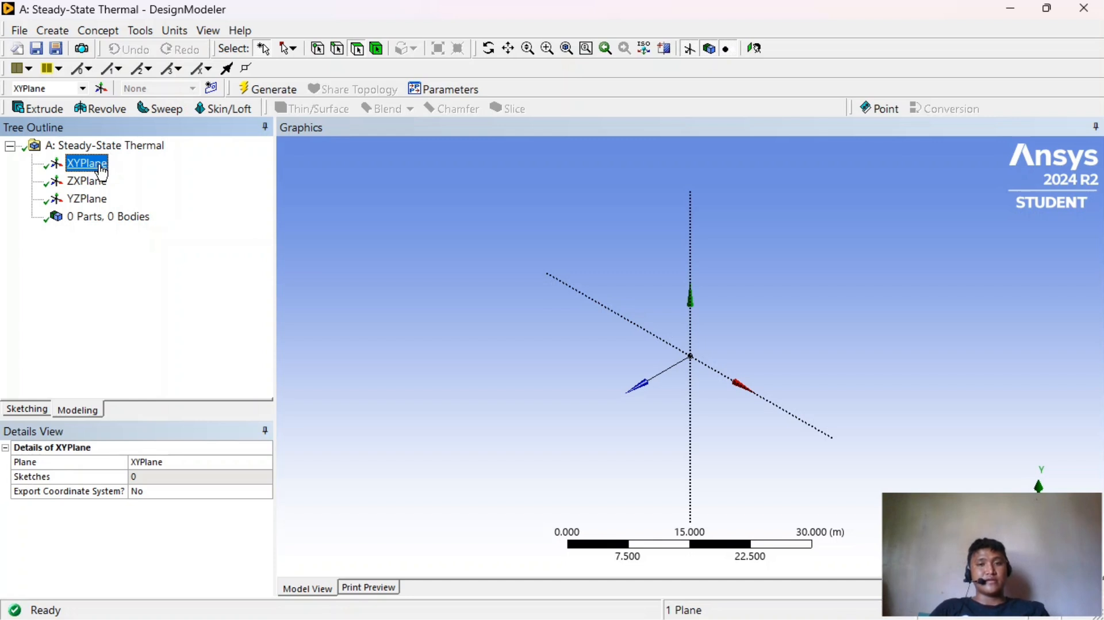
left_click(748, 48)
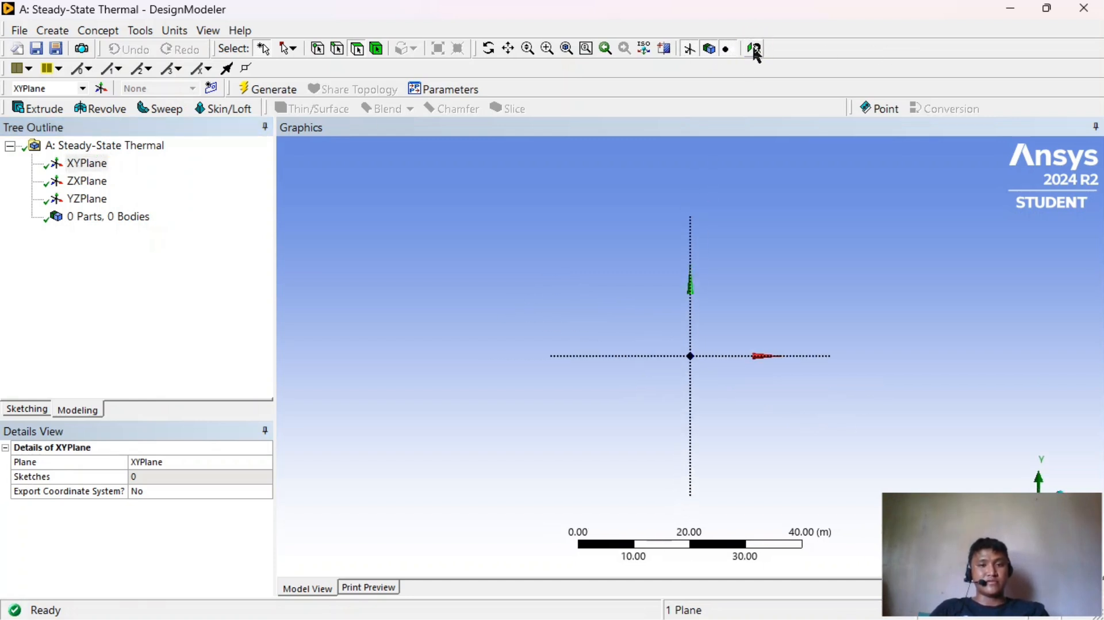
scroll(805, 318, "up", 8)
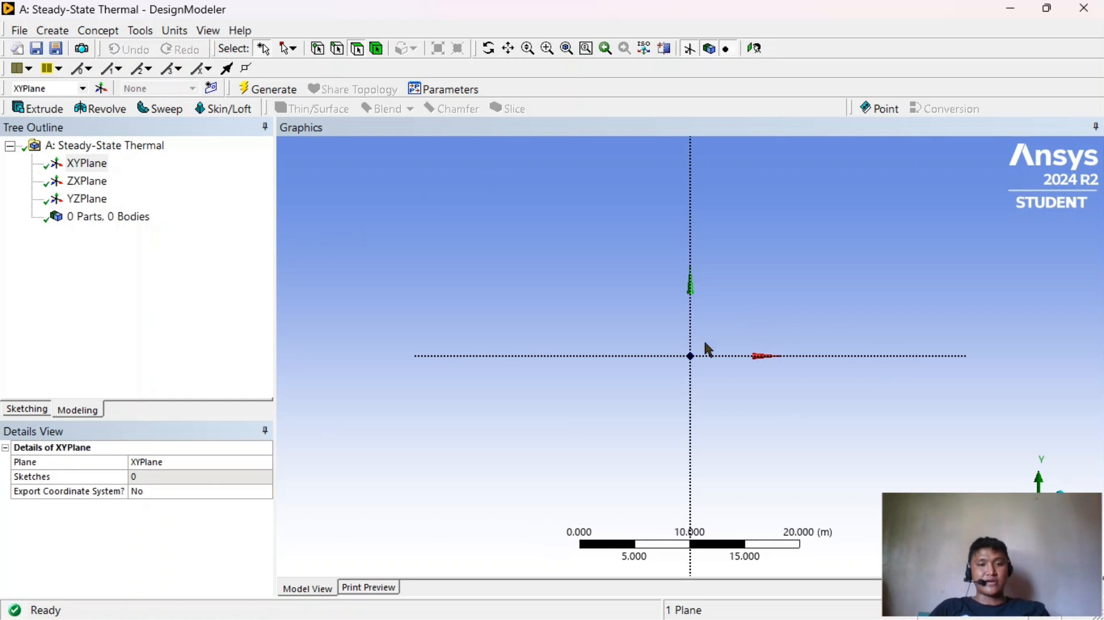
left_click(23, 410)
left_click(77, 247)
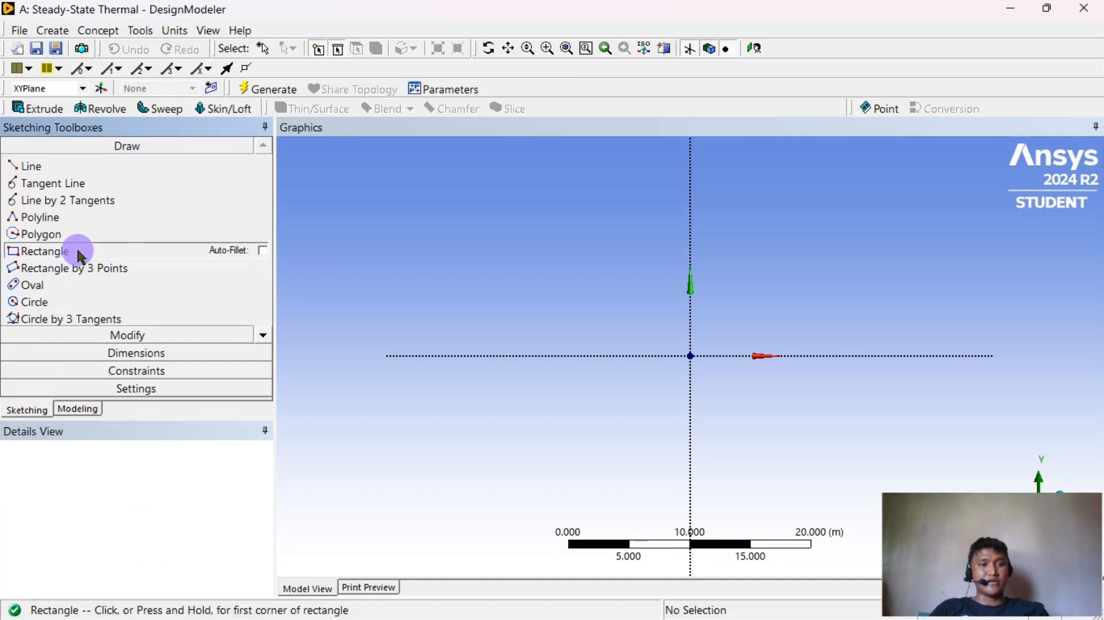
left_click(691, 356)
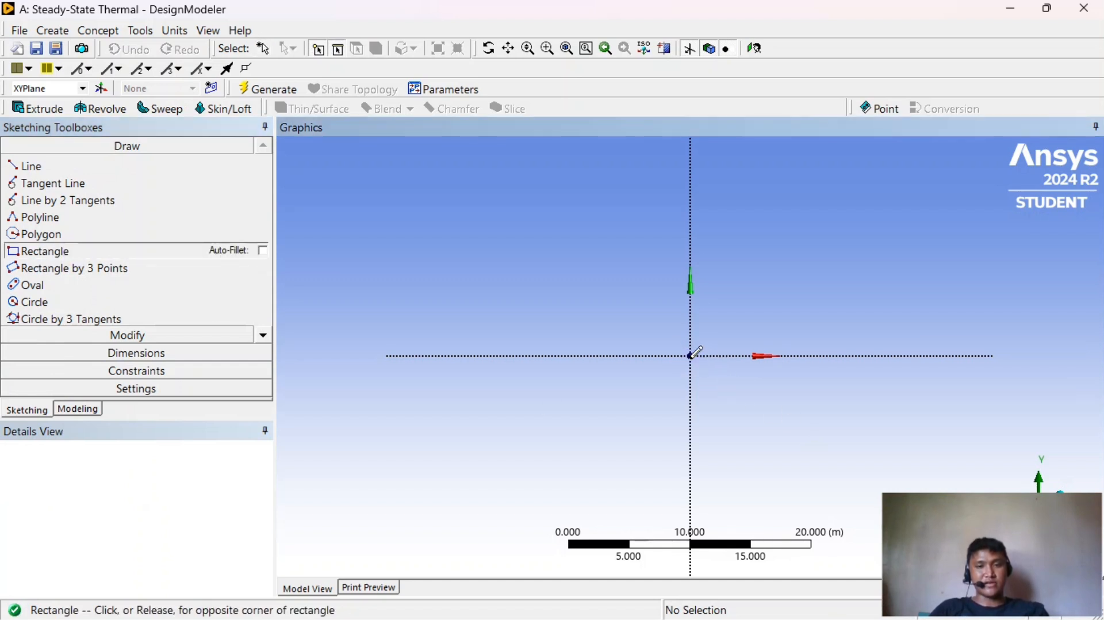
left_click(643, 330)
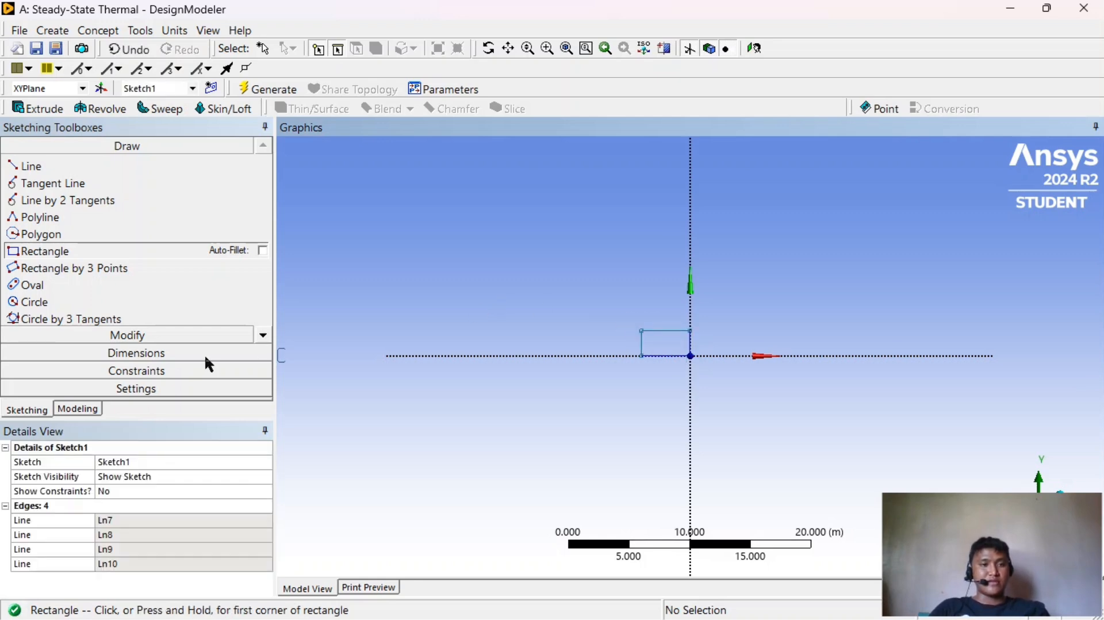
- Dimension the rectangle's width along its upper edge and add a vertical dimension for its height
left_click(129, 360)
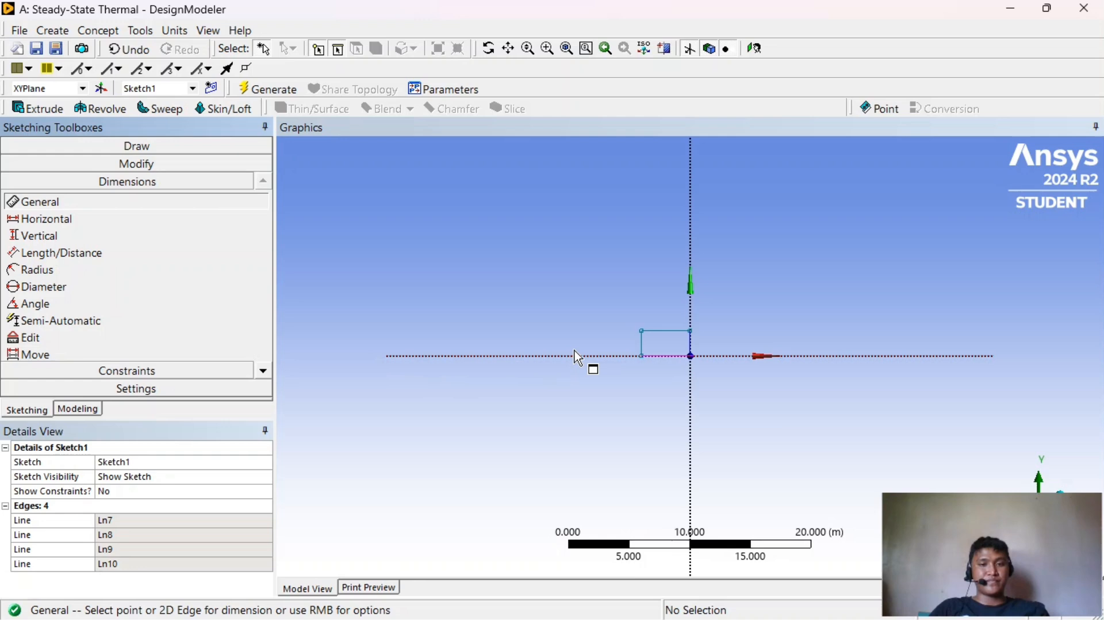
left_click(644, 335)
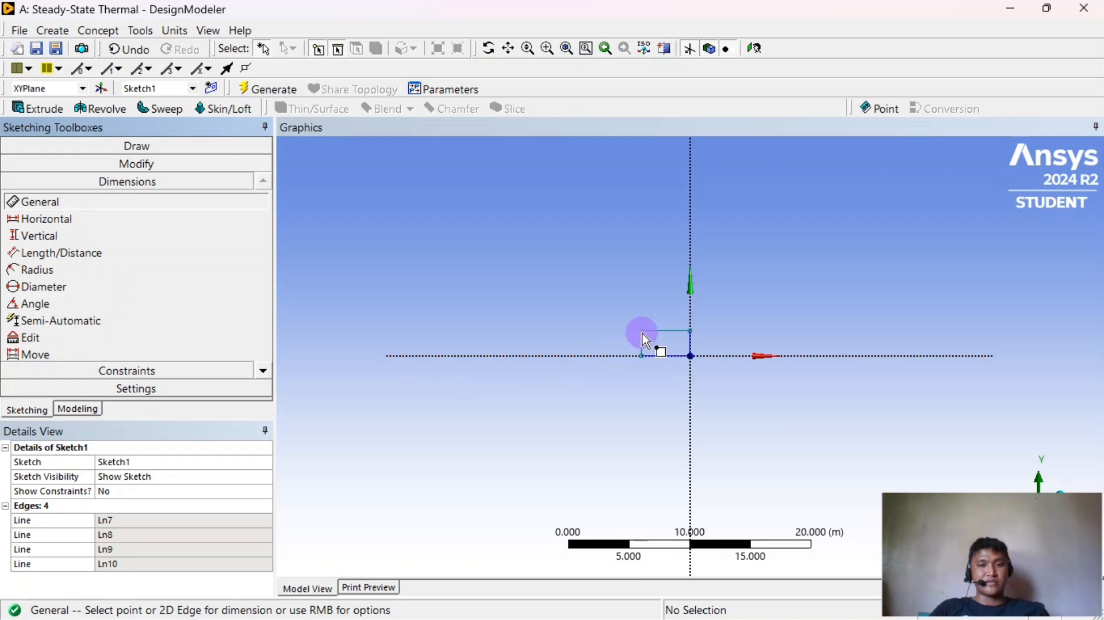
left_click(690, 330)
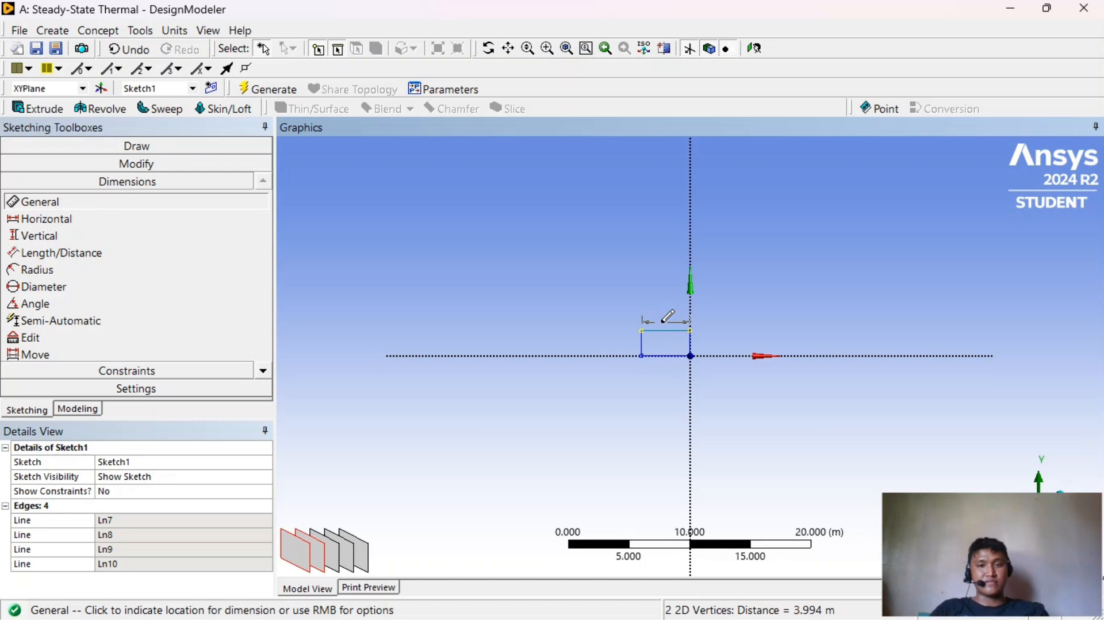
left_click(663, 317)
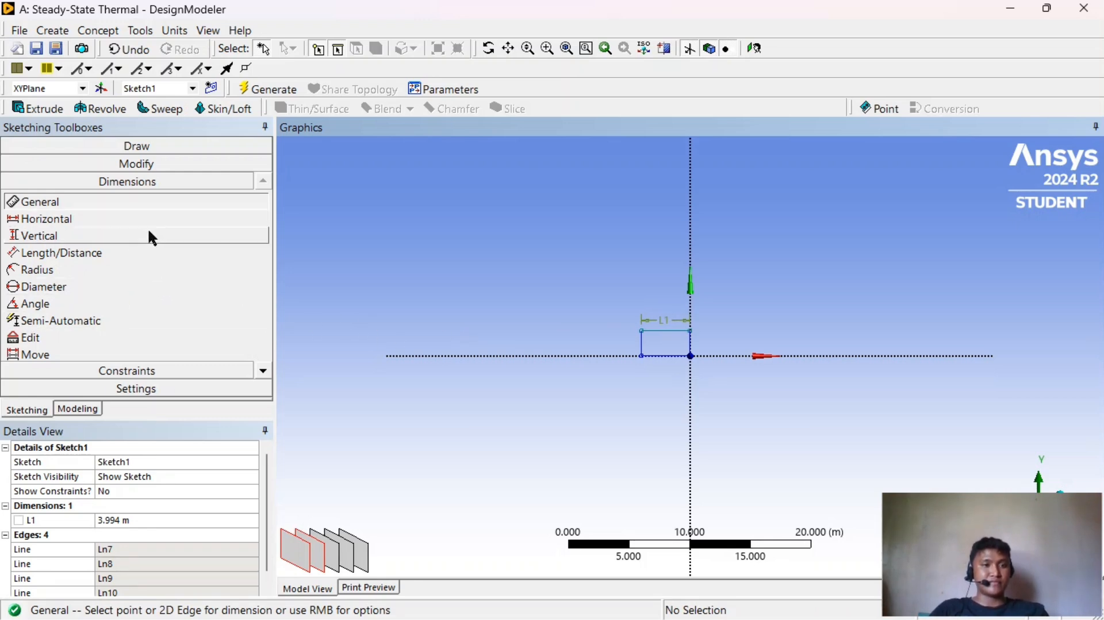
left_click(148, 235)
scroll(582, 368, "up", 2)
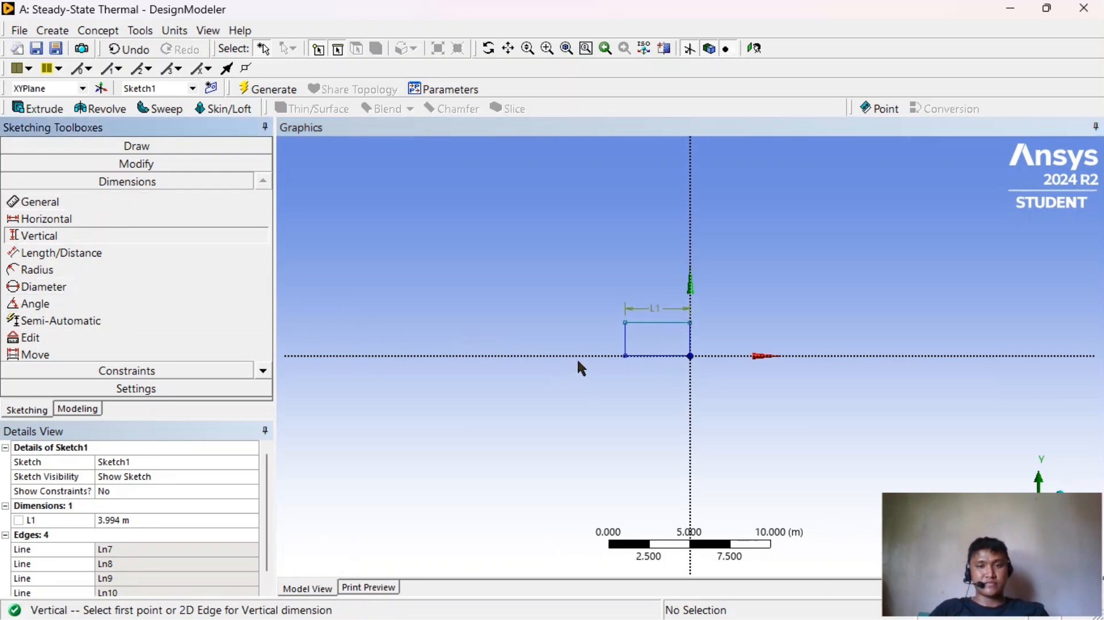
left_click(627, 323)
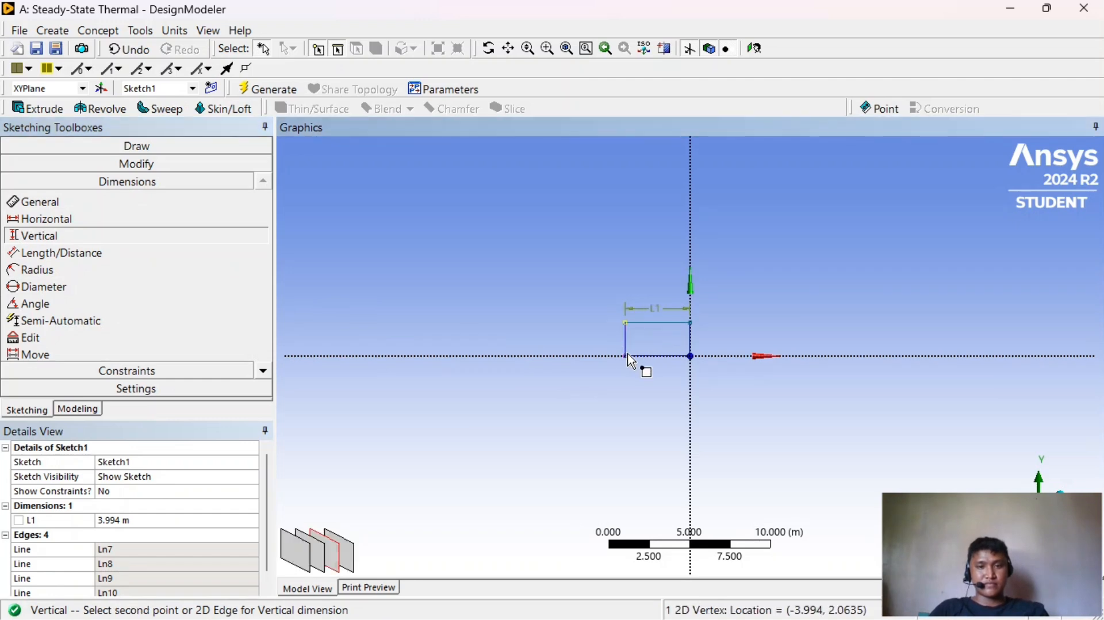
left_click(626, 356)
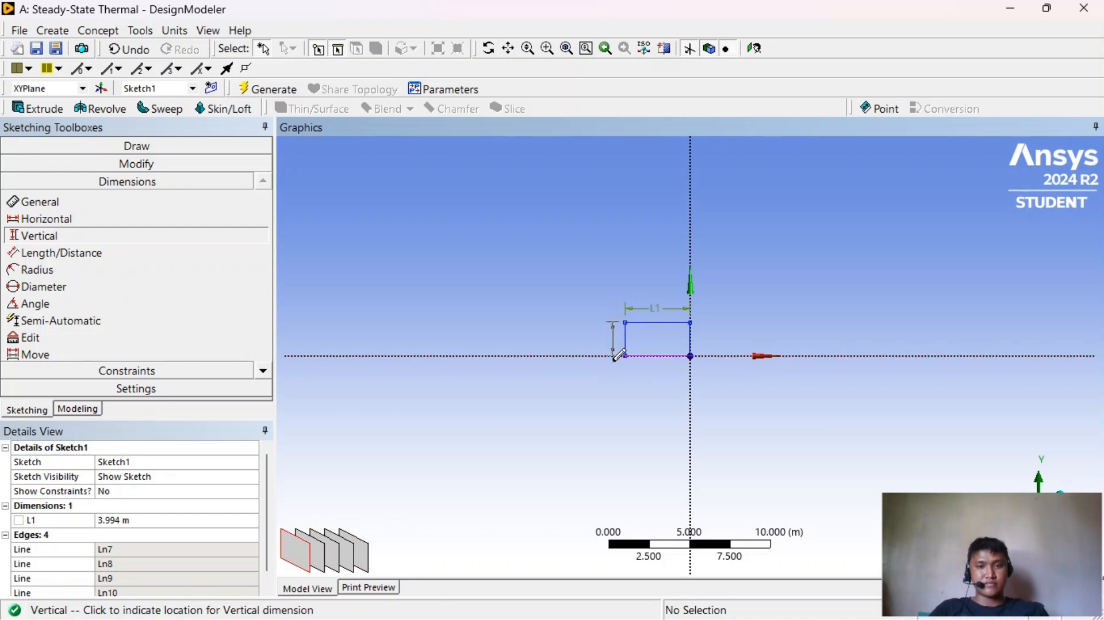
left_click(613, 365)
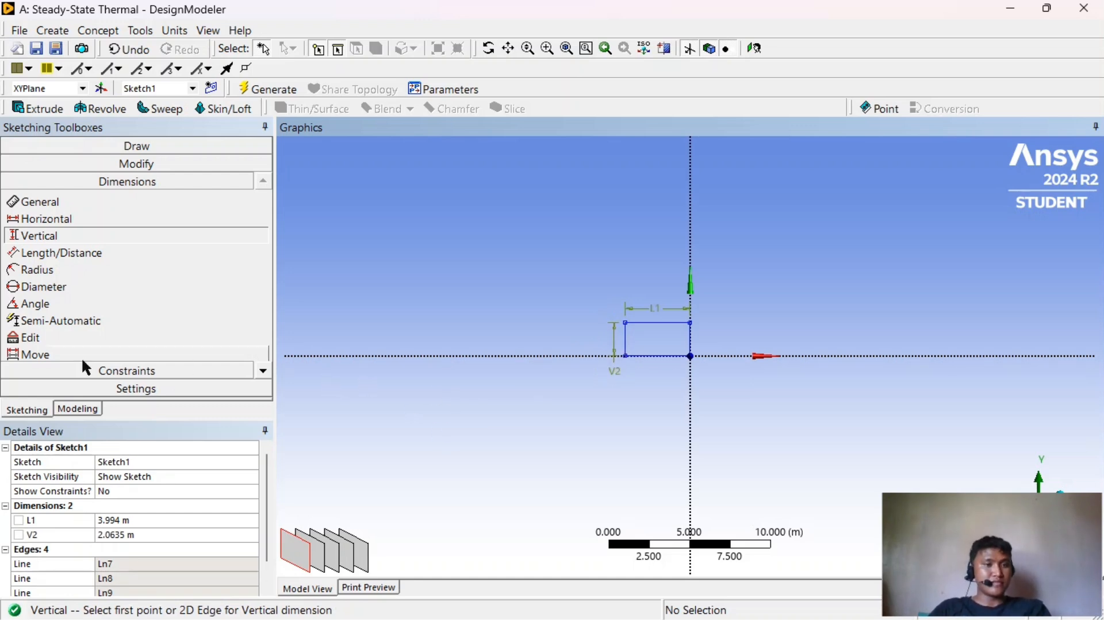
- Set the rectangle's width and height dimensions to 1 m each
left_click(151, 520)
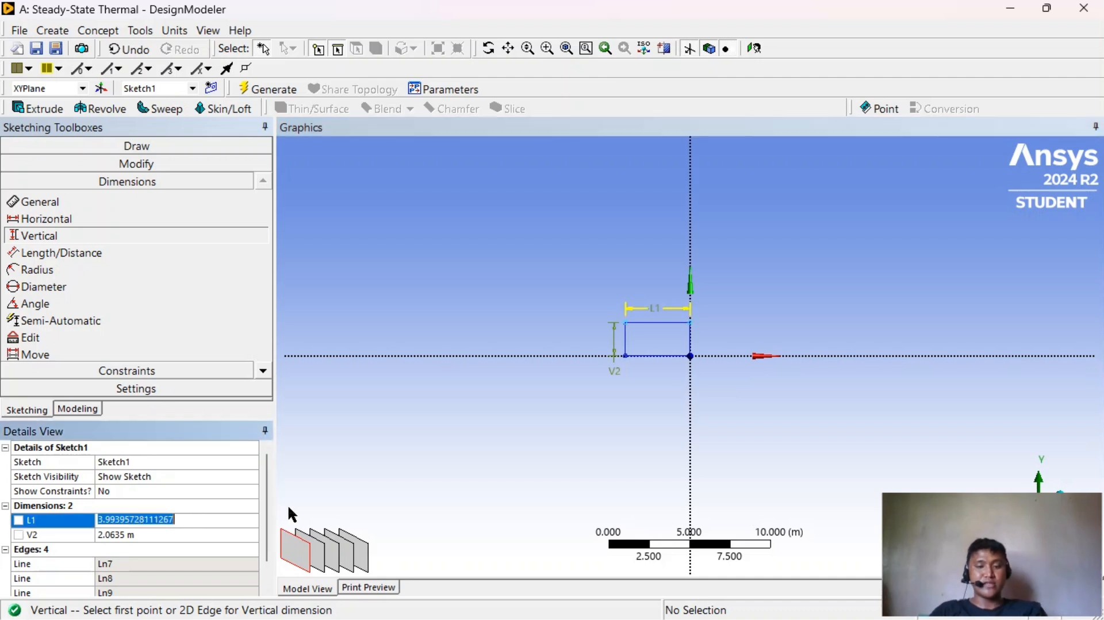
key("BackSpace")
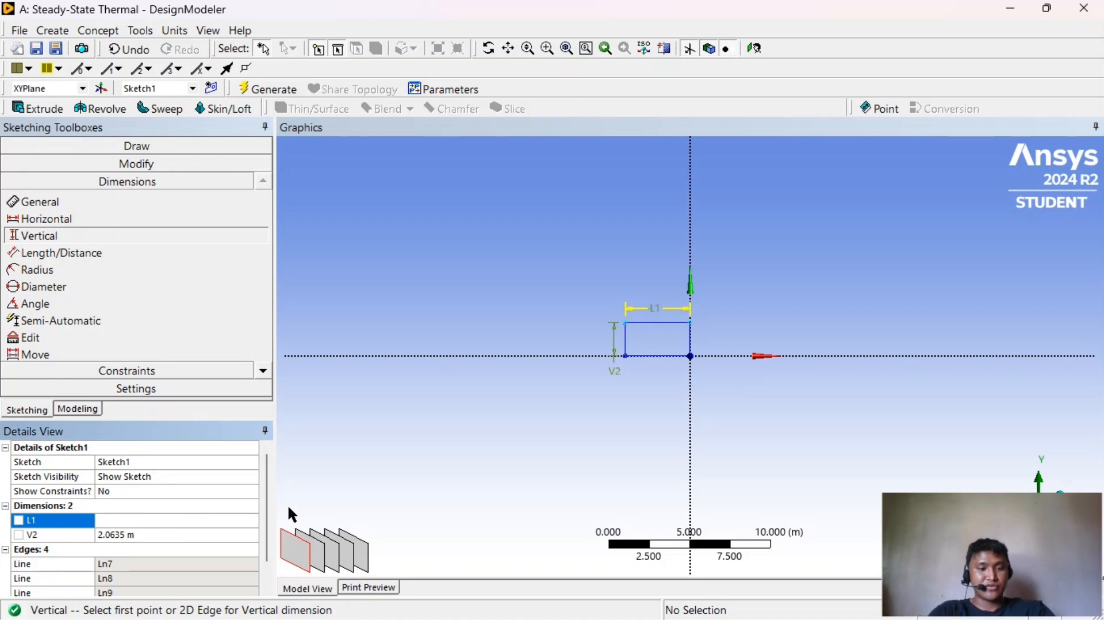
type("1")
key("Return")
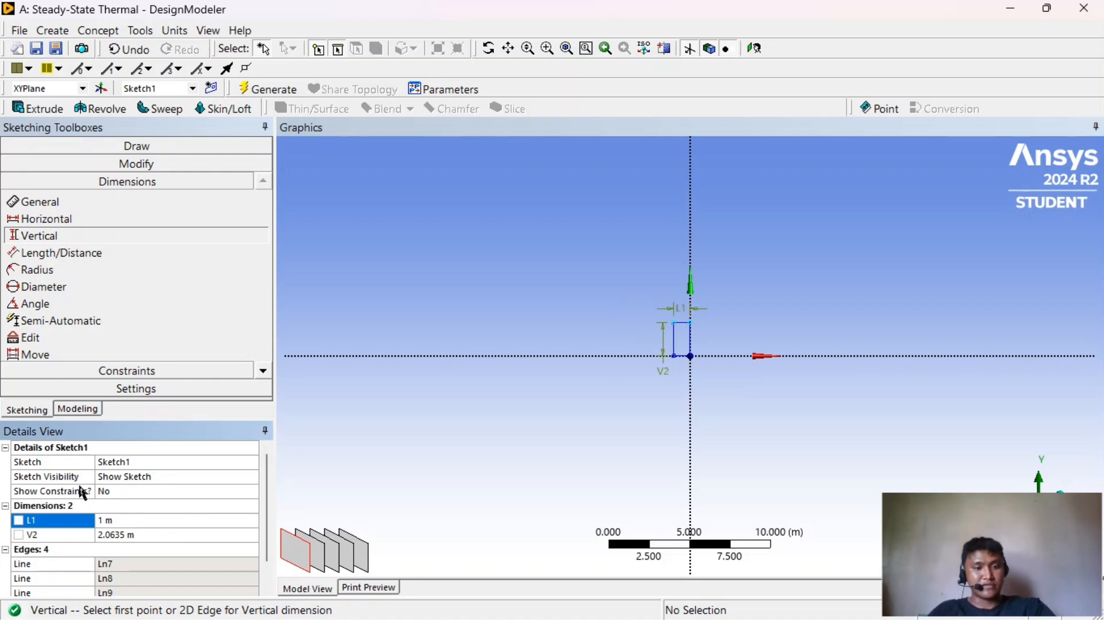
left_click(154, 529)
type("1")
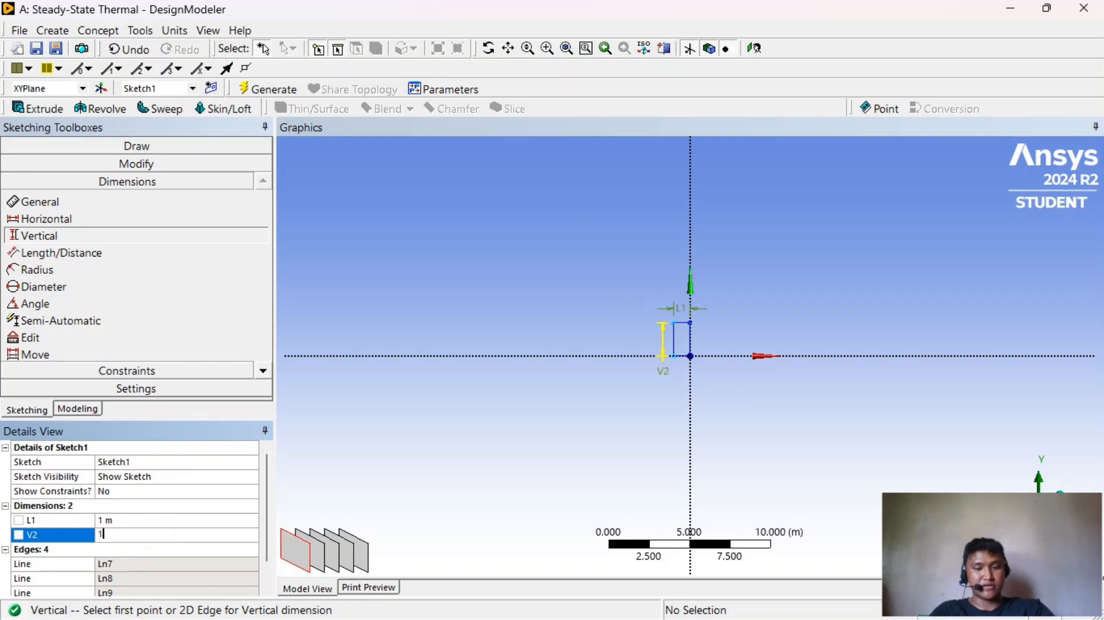
key("Return")
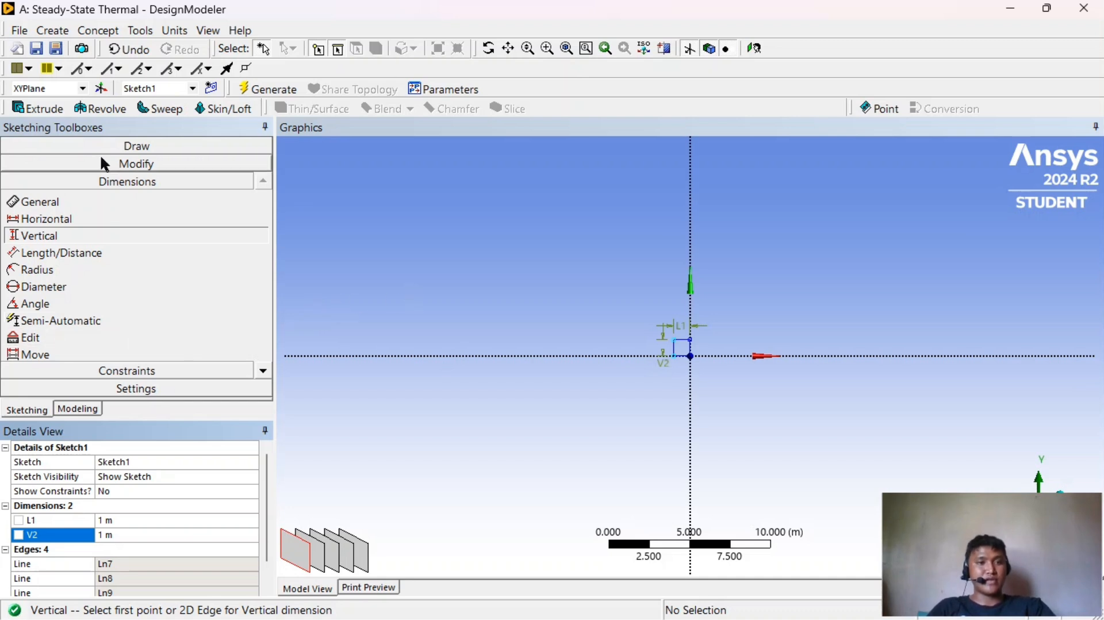
- Extrude the square sketch to a depth of 0.15 m and generate the body
left_click(35, 111)
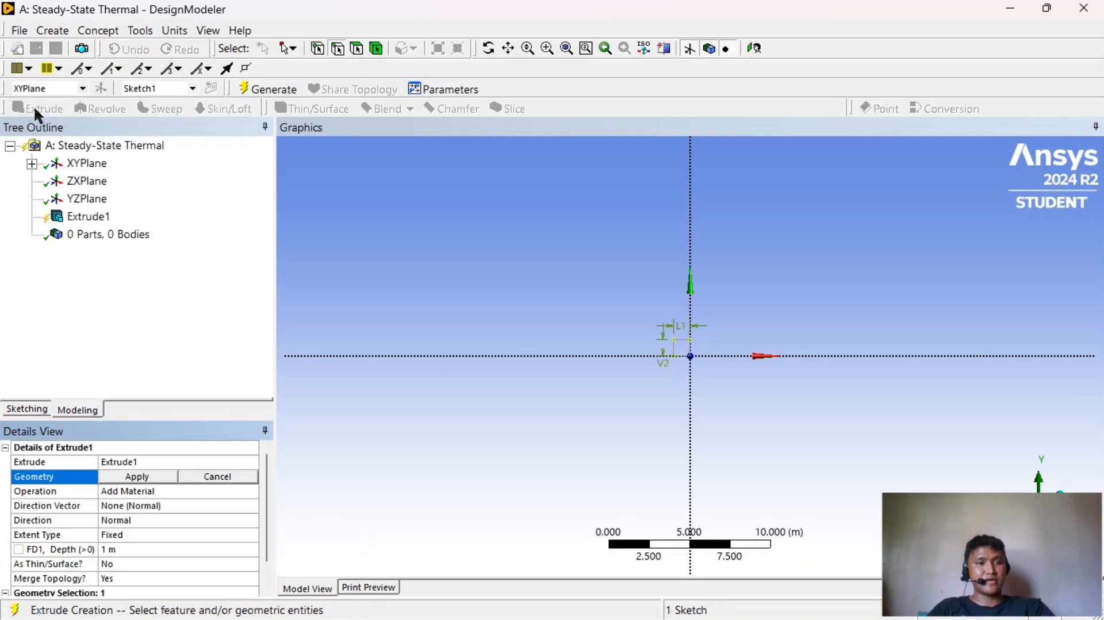
left_click(133, 546)
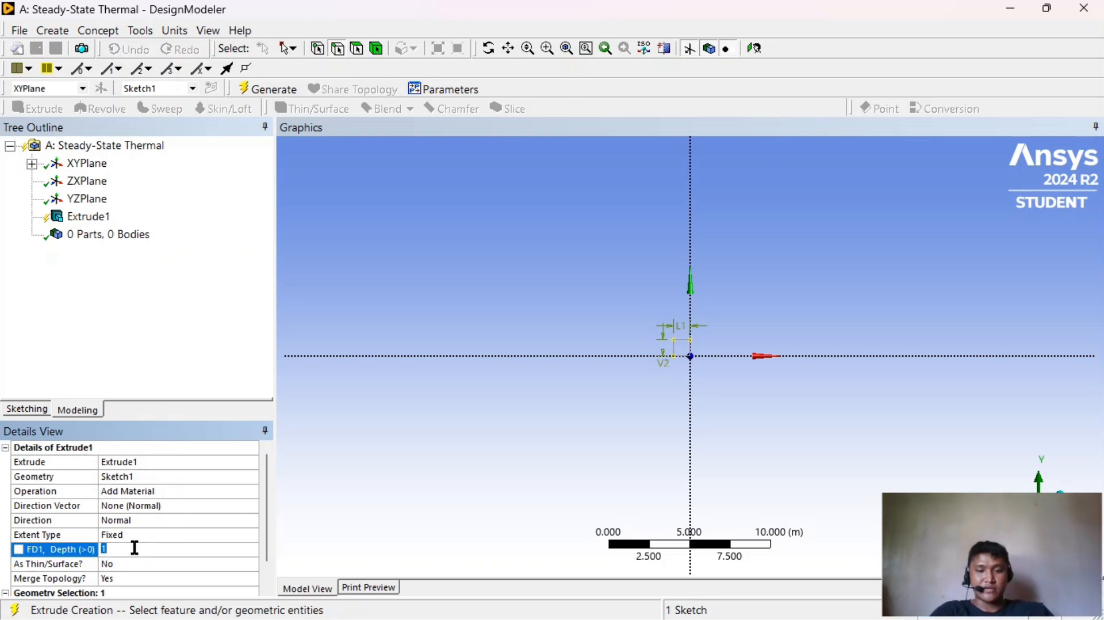
type("0.")
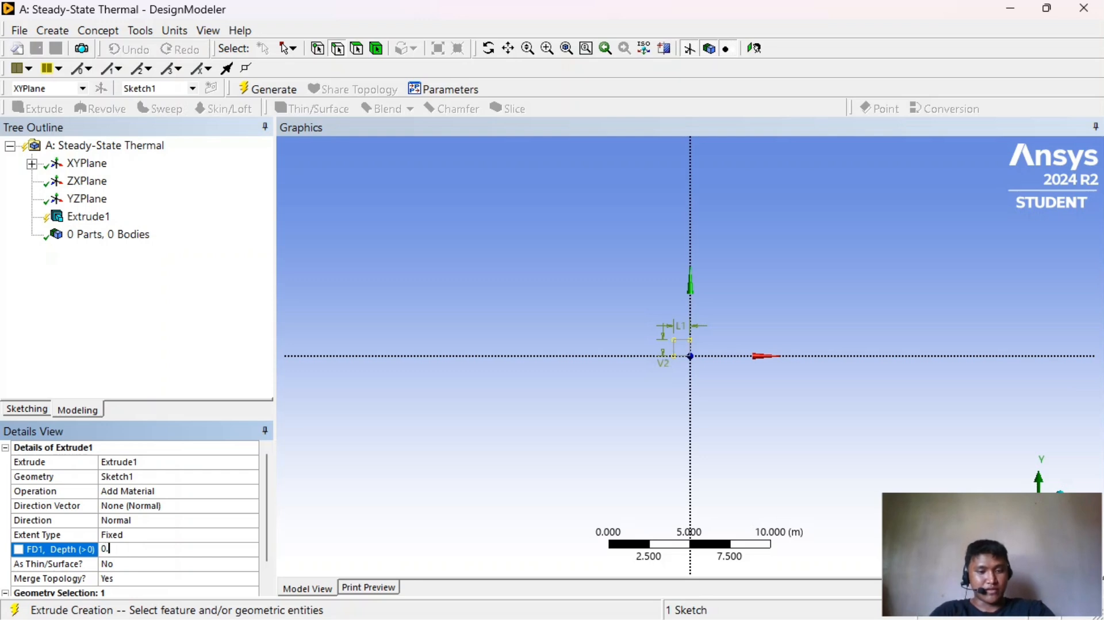
type("15")
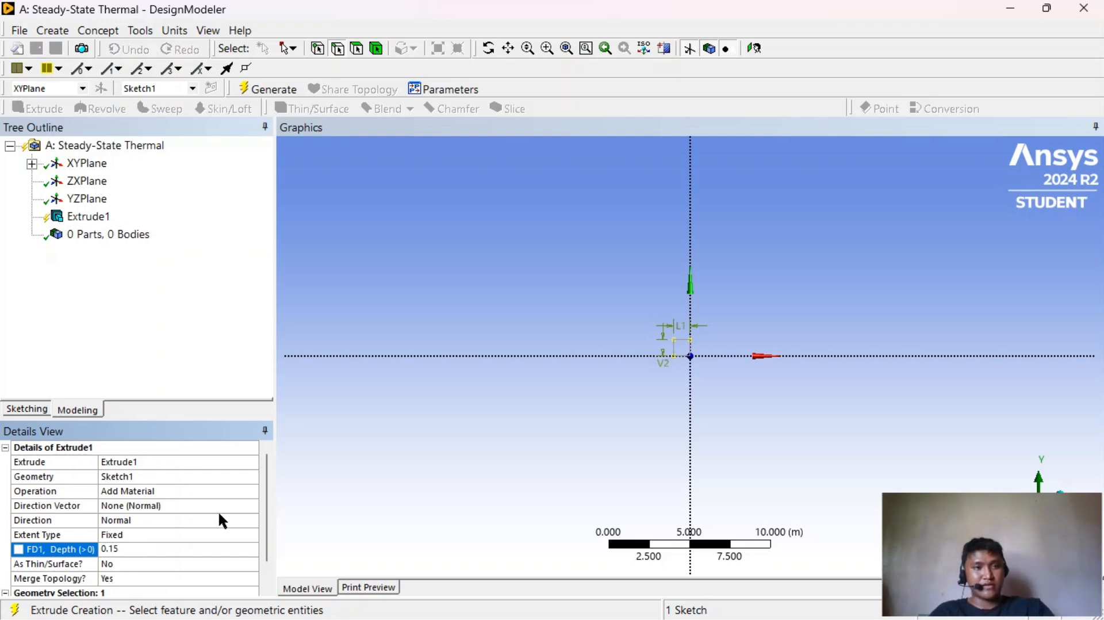
left_click(270, 89)
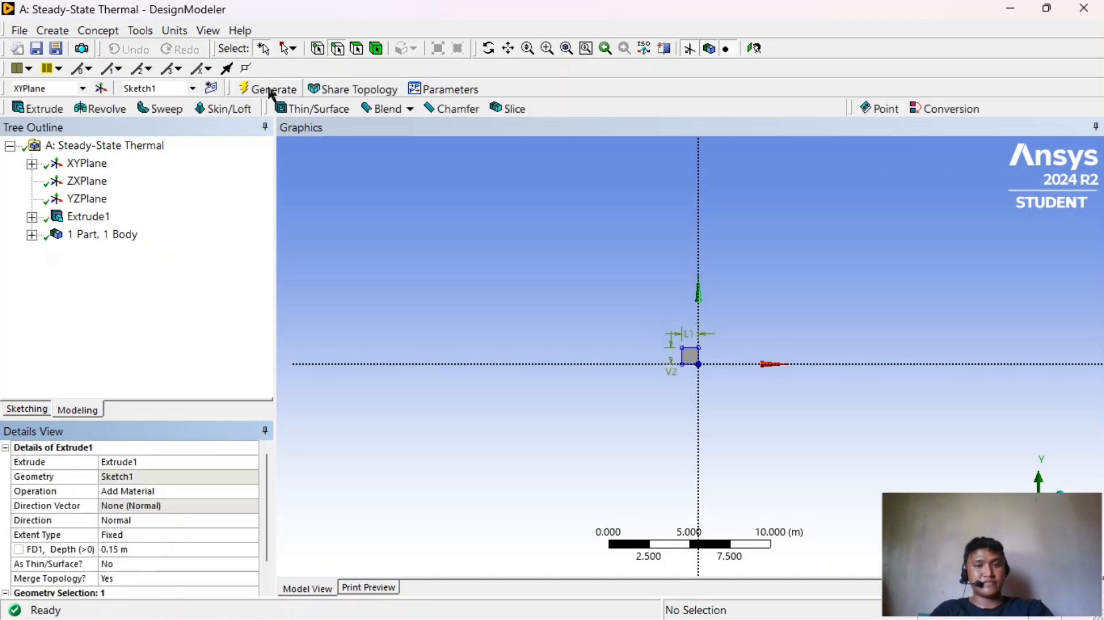
- Start a new sketch on the plate's square front face, on the side the extrusion grew towards
left_click(488, 48)
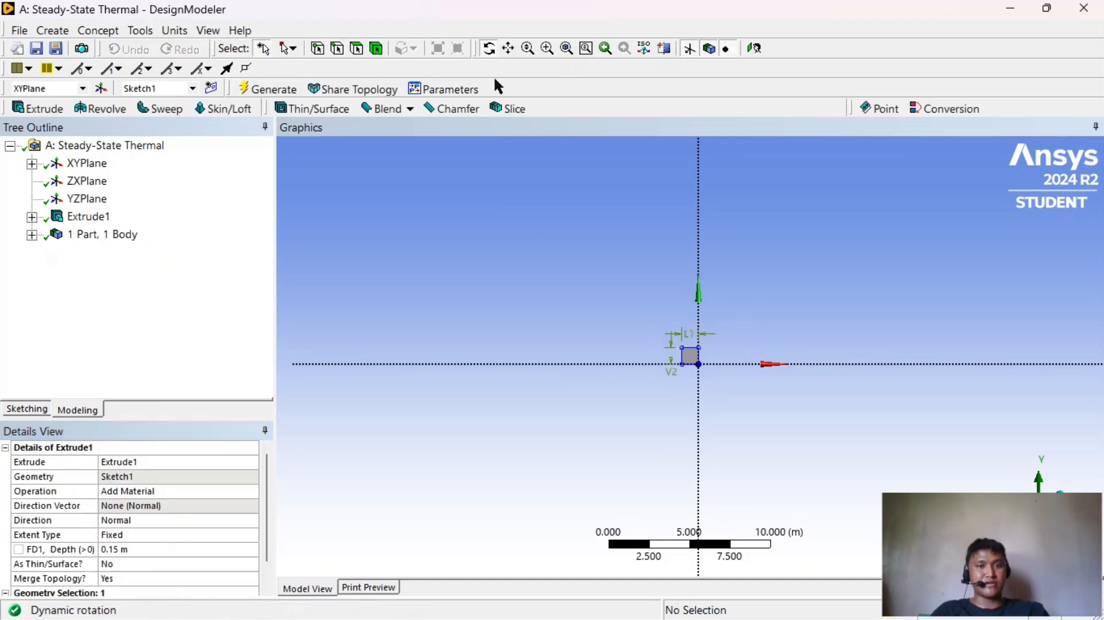
mouse_move(575, 201)
left_mouse_down()
mouse_move(633, 252)
mouse_move(702, 277)
mouse_move(695, 328)
mouse_move(724, 389)
mouse_move(685, 404)
mouse_move(789, 360)
mouse_move(695, 375)
mouse_move(714, 389)
mouse_move(776, 343)
mouse_move(764, 289)
mouse_move(826, 278)
mouse_move(732, 313)
mouse_move(784, 315)
mouse_move(623, 305)
mouse_move(647, 286)
left_mouse_up()
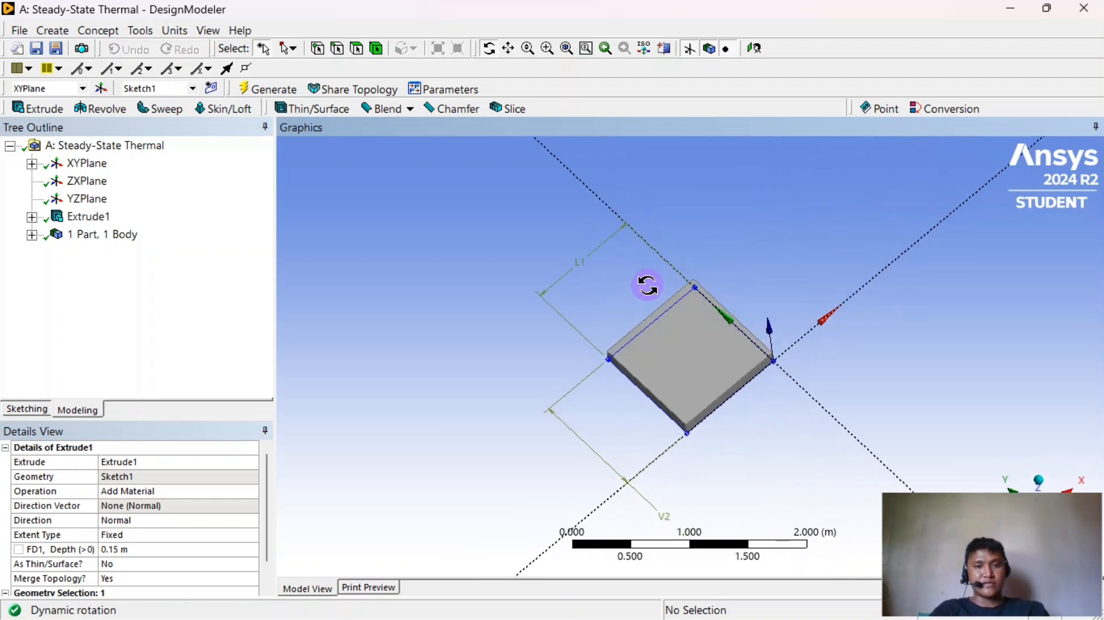
left_click(755, 49)
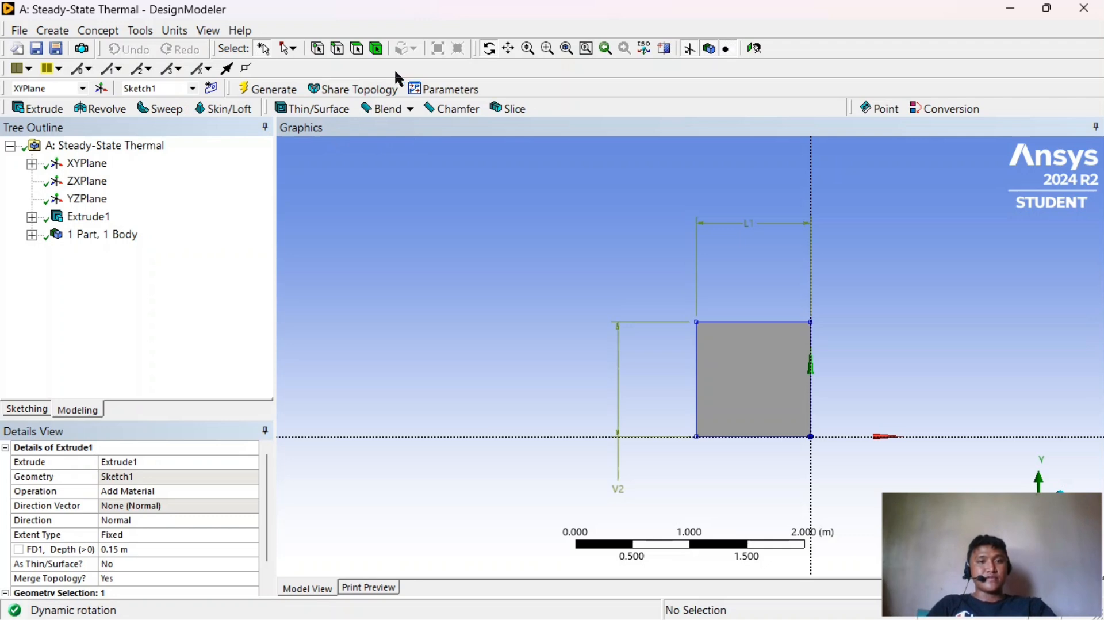
left_click(362, 49)
left_click(758, 372)
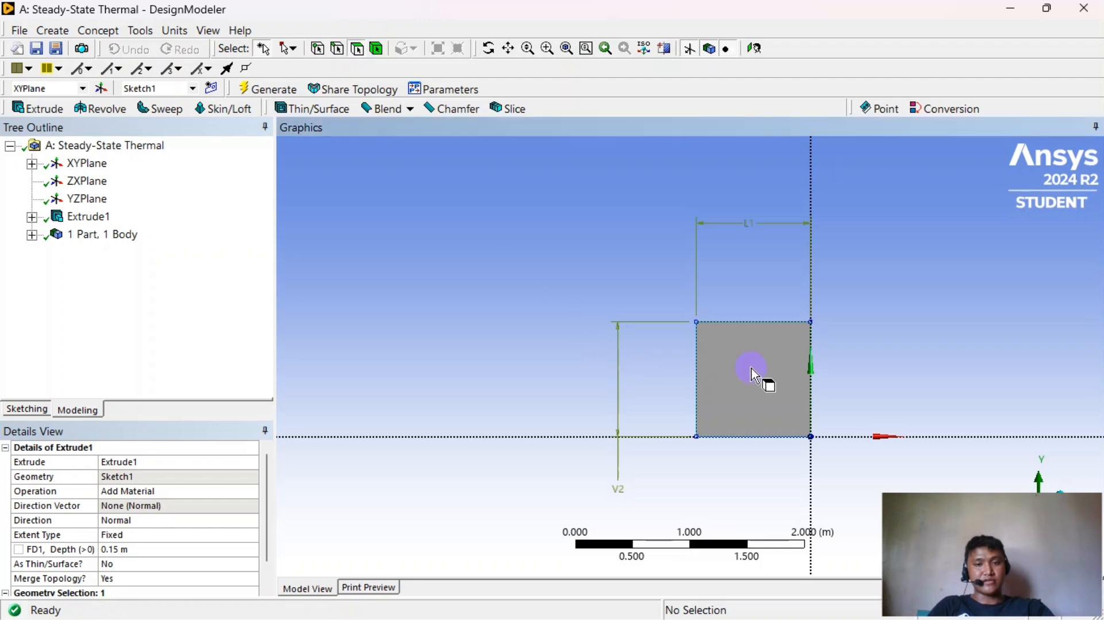
left_click(35, 412)
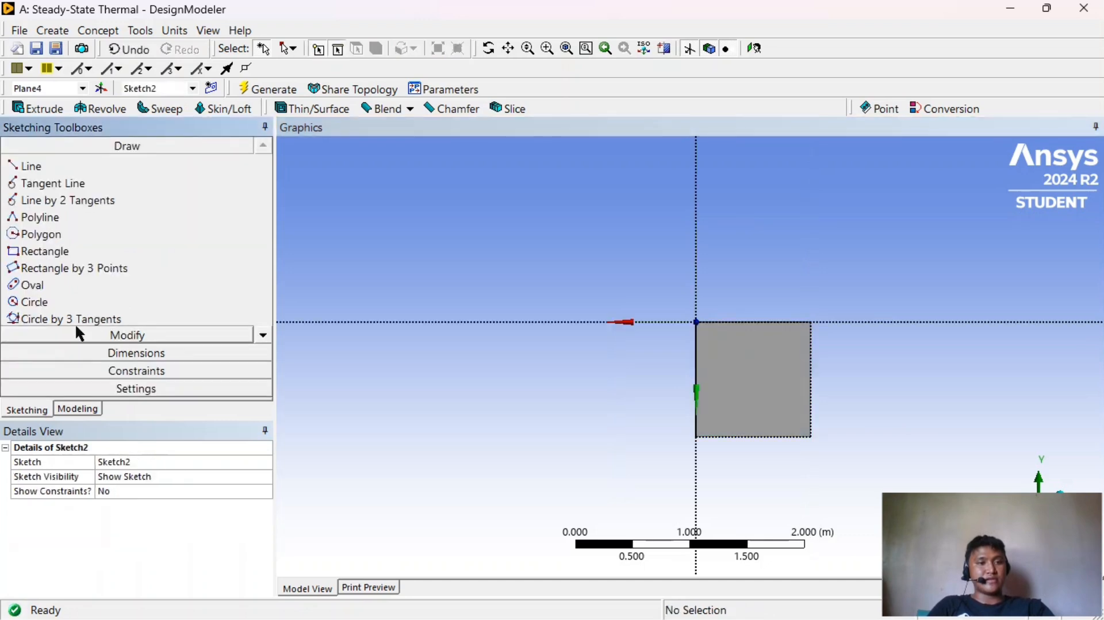
- Sketch a rectangle covering the plate's whole square face, from the sketch origin to the diagonally opposite corner
left_click(94, 252)
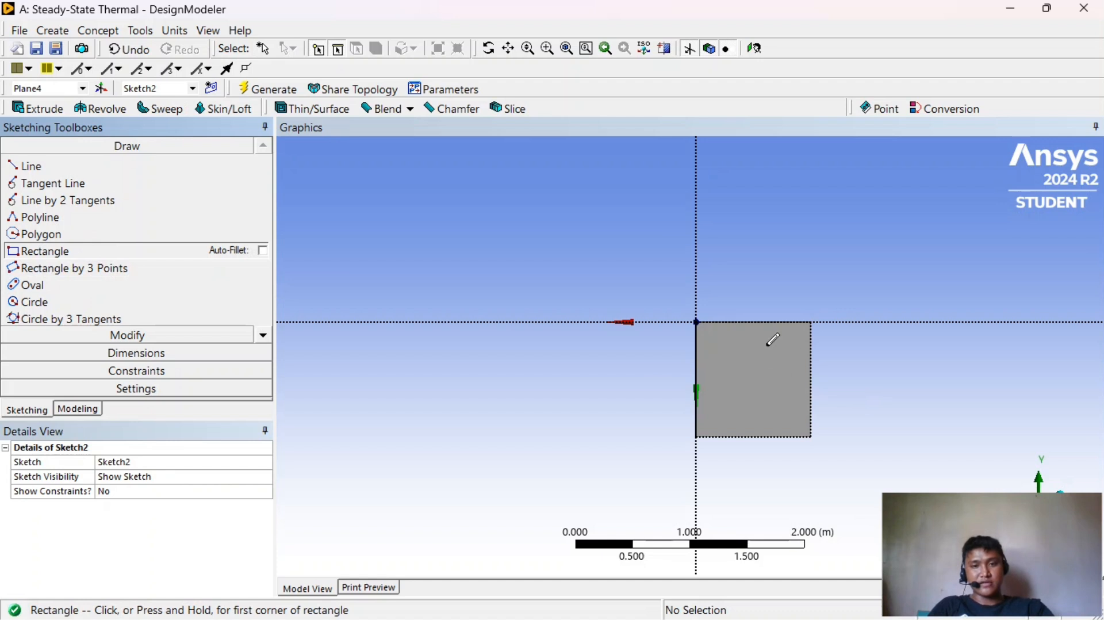
scroll(824, 361, "up", 2)
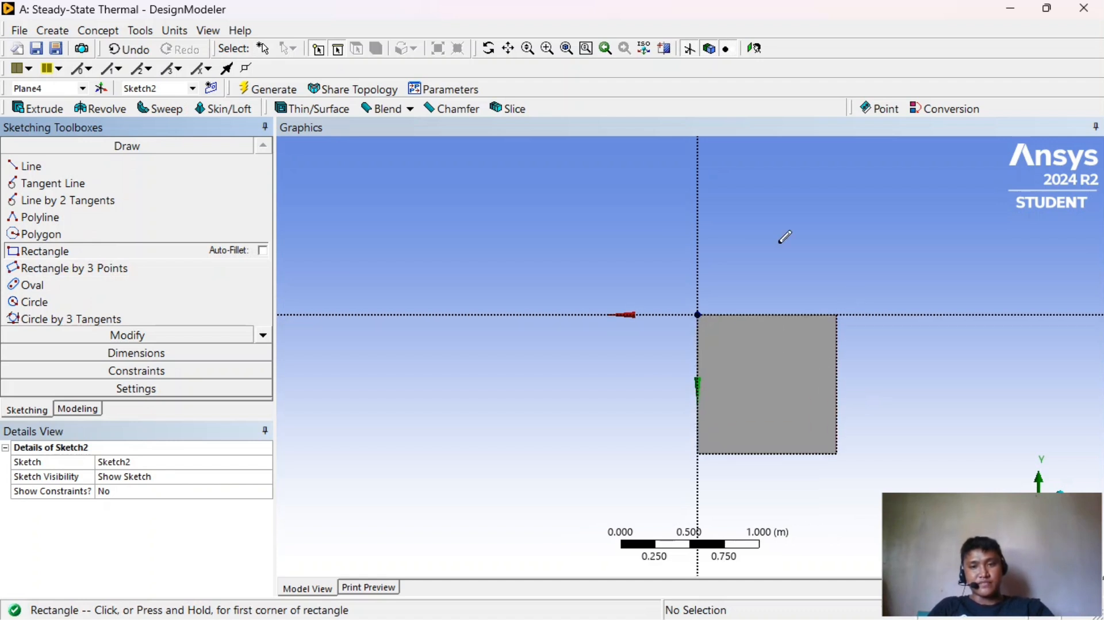
left_click(757, 48)
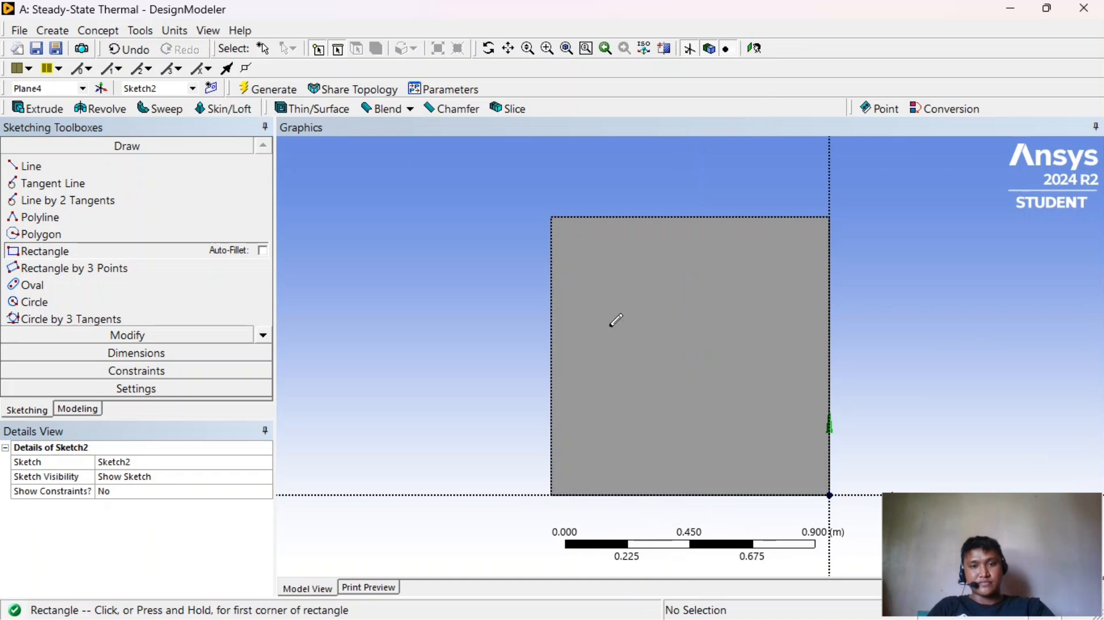
left_click(830, 493)
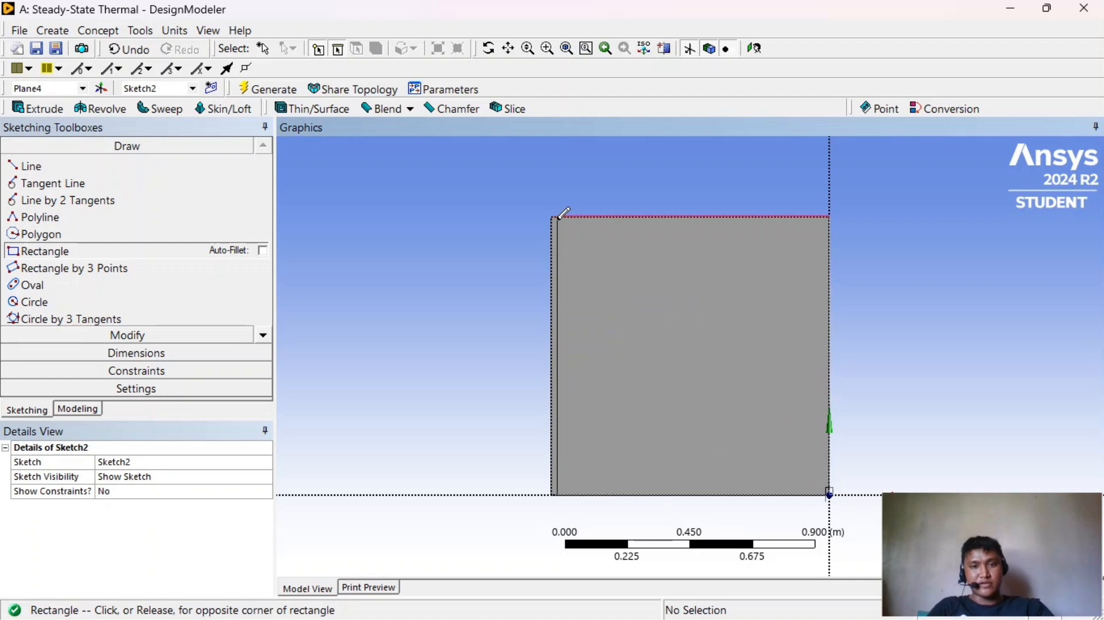
scroll(558, 216, "up", 1)
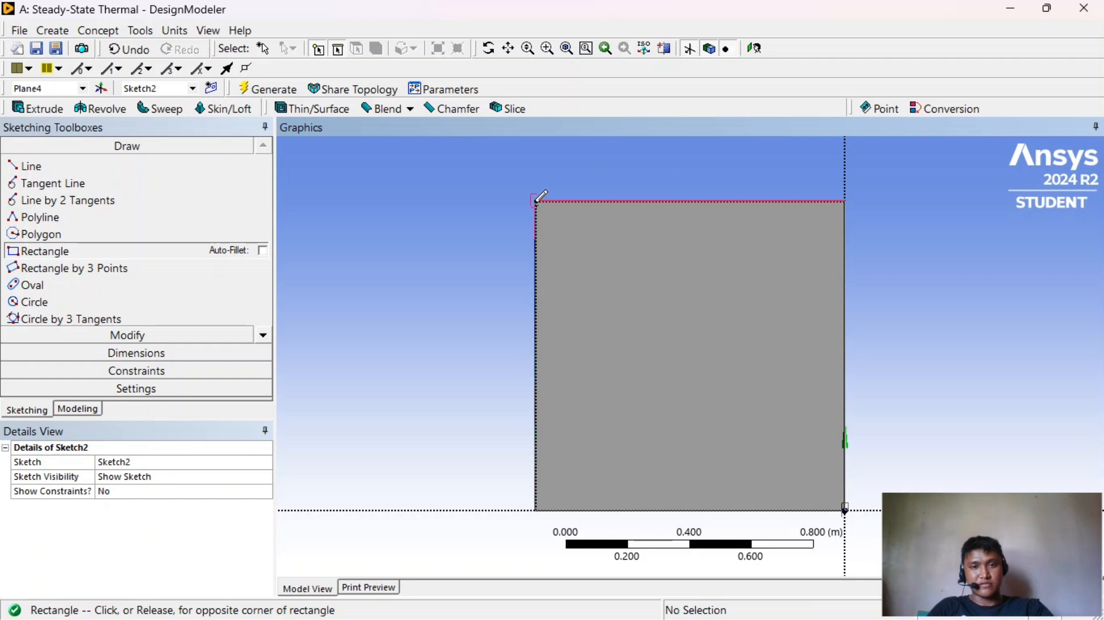
left_click(536, 201)
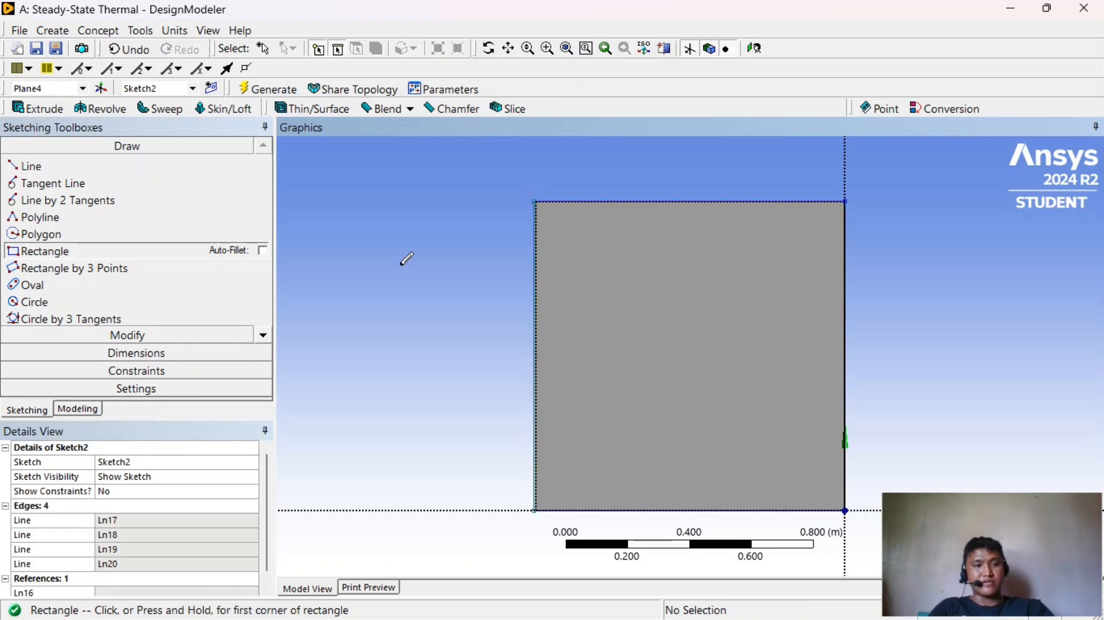
- Extrude the new square sketch to a depth of 1.35 m as an Add Frozen operation and generate the separate body
left_click(46, 109)
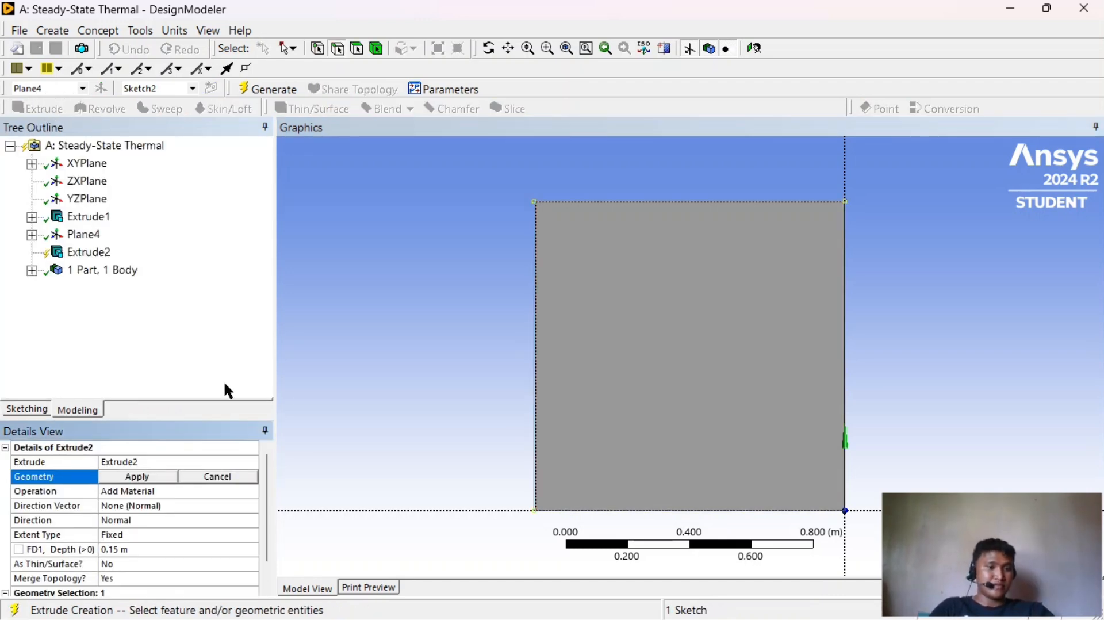
left_click(154, 549)
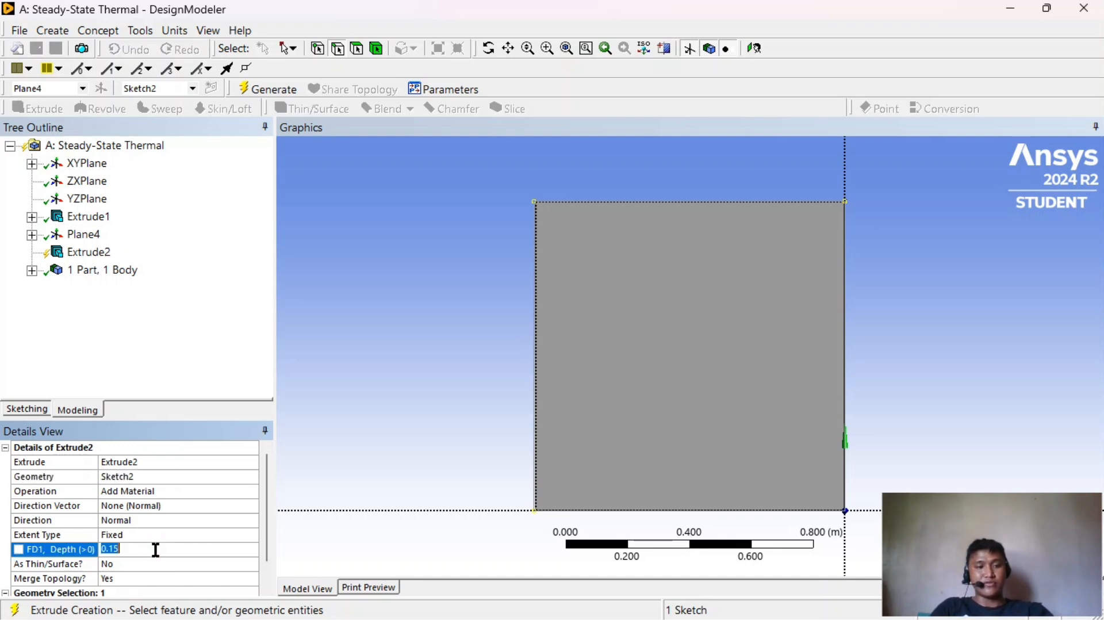
type("1.")
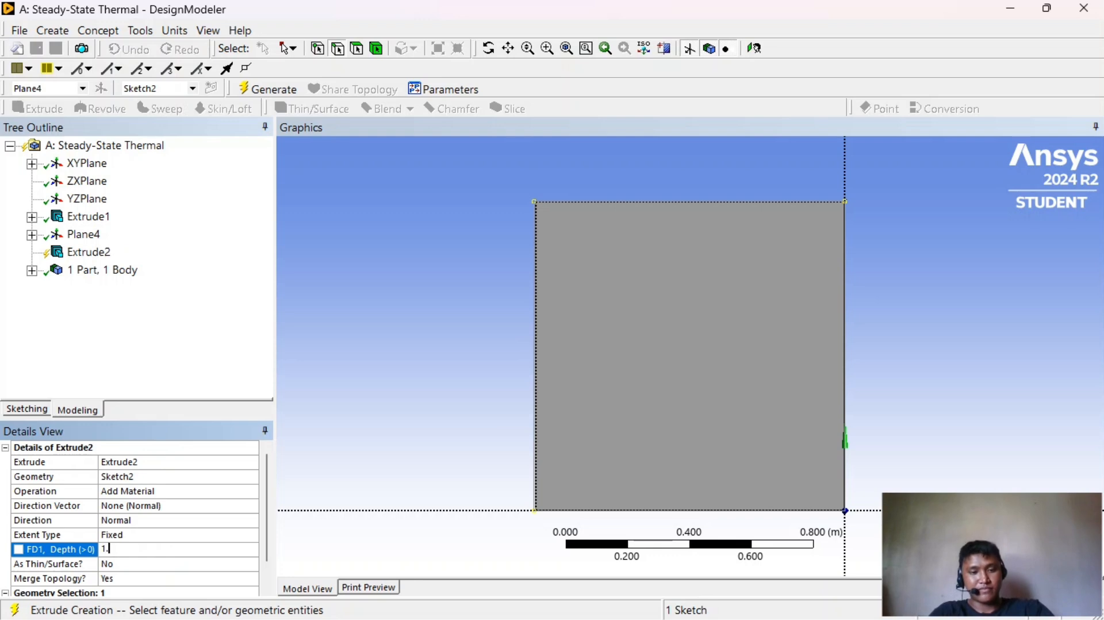
type("35")
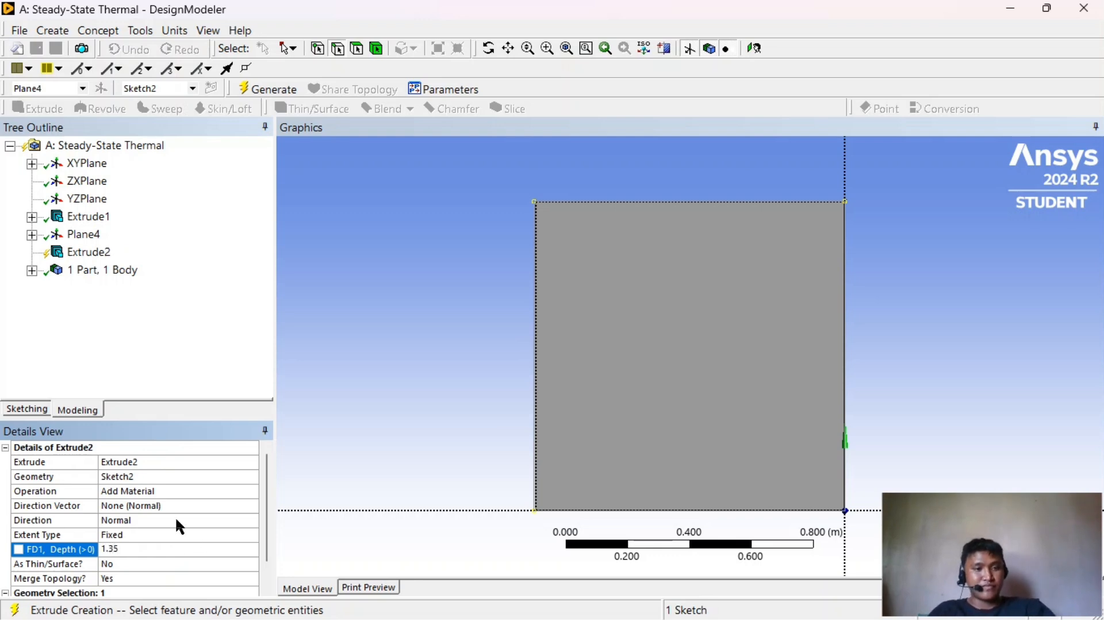
left_click(249, 492)
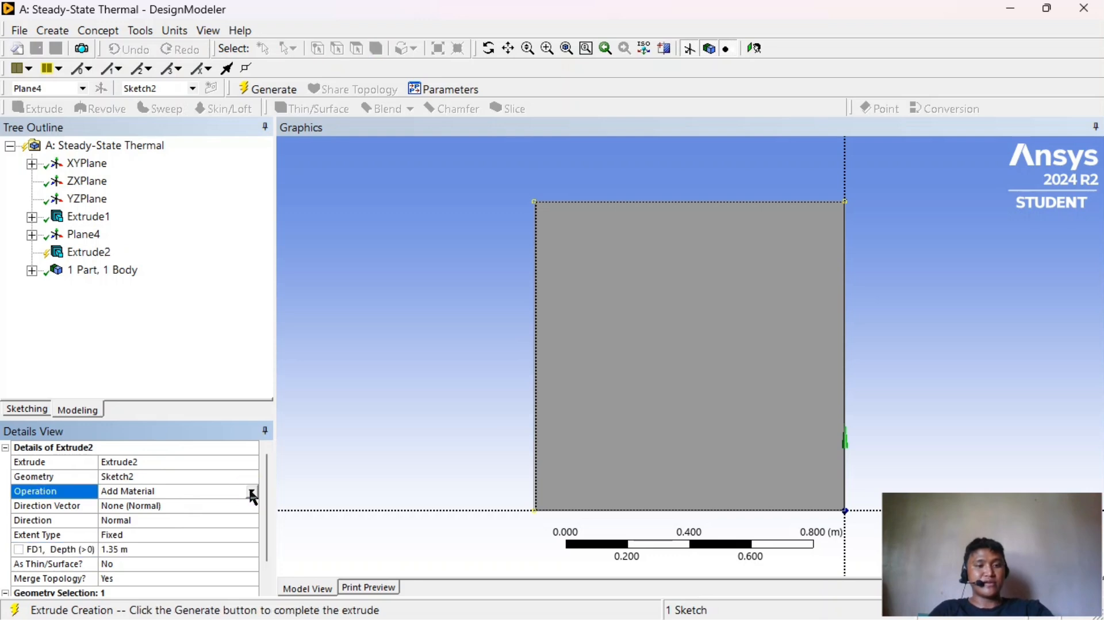
left_click(254, 491)
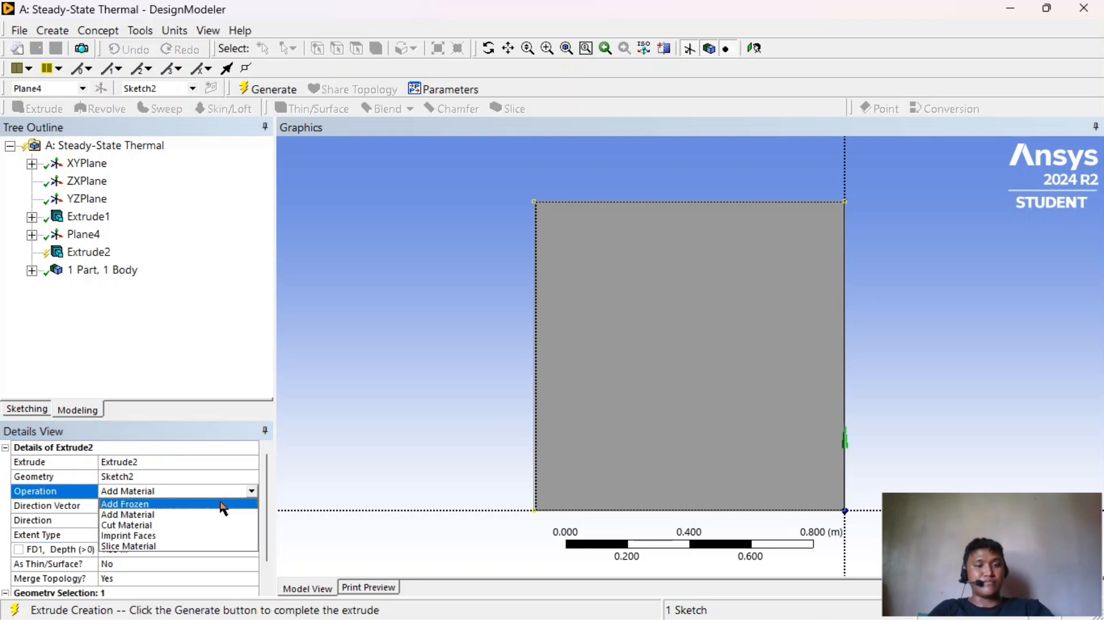
left_click(223, 504)
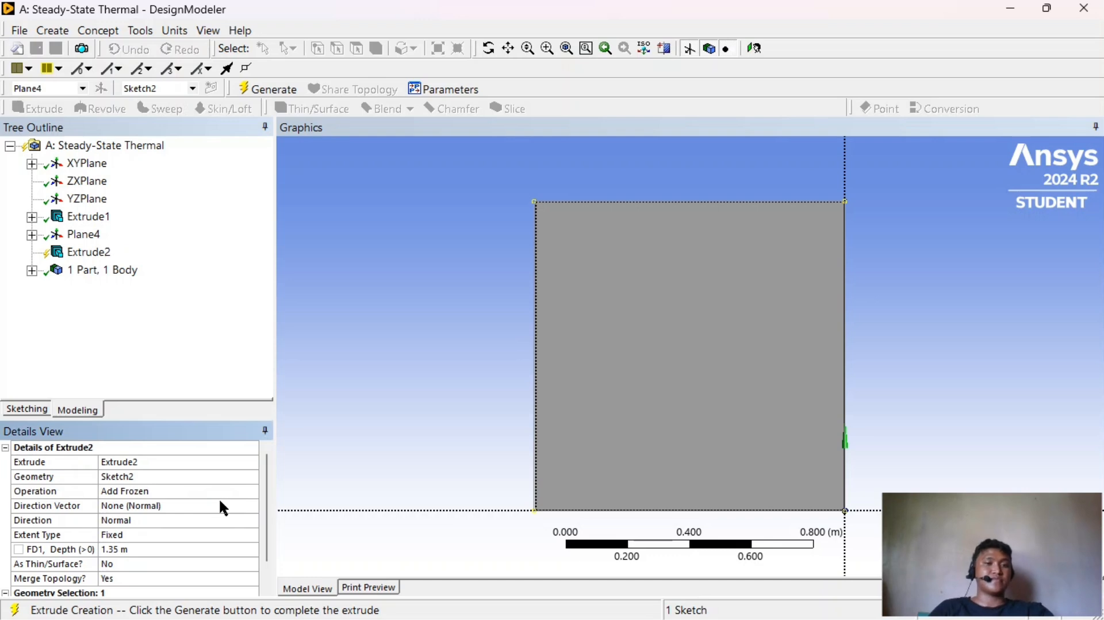
left_click(281, 90)
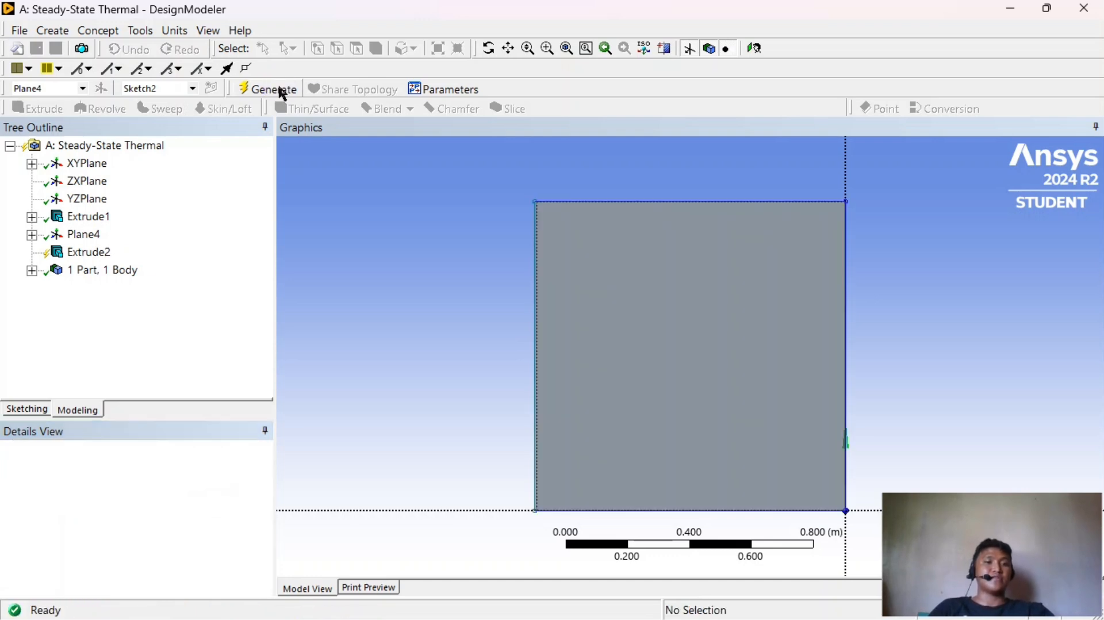
- Close DesignModeler and open the Steady-State Thermal system's model from Workbench in Mechanical
left_click(489, 48)
mouse_move(436, 328)
left_mouse_down()
mouse_move(575, 335)
mouse_move(650, 320)
mouse_move(449, 323)
left_mouse_up()
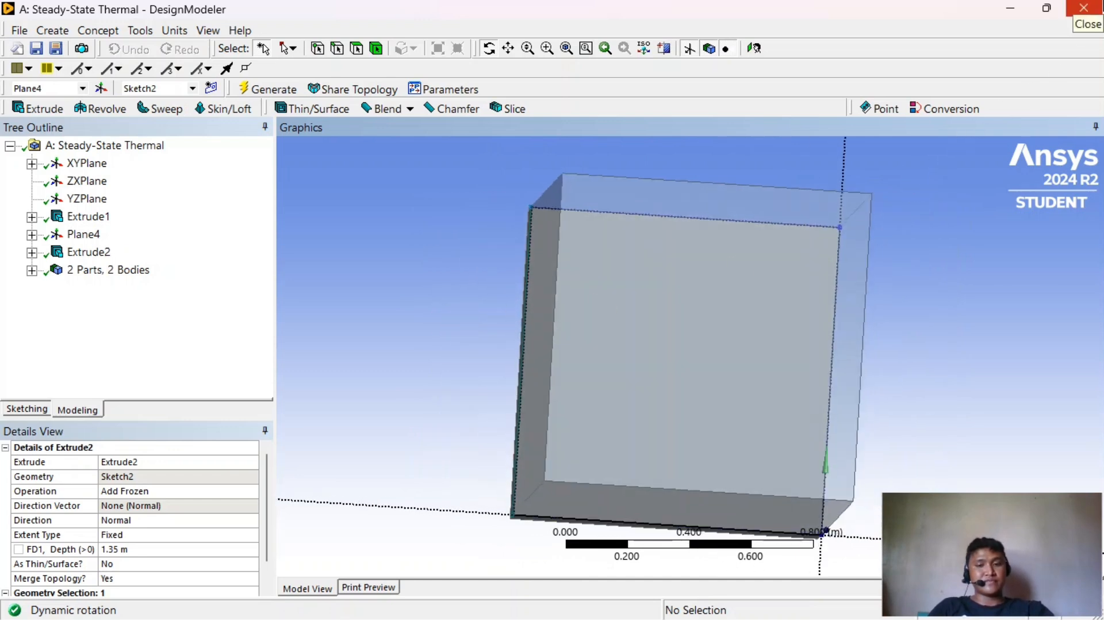
left_click(1084, 8)
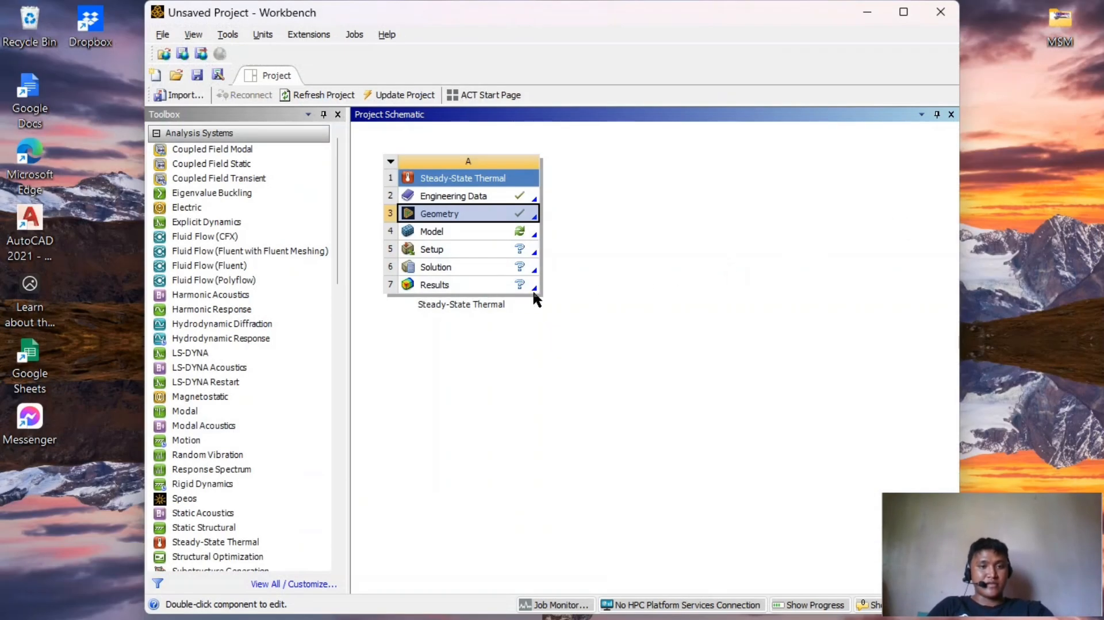
double_click(523, 237)
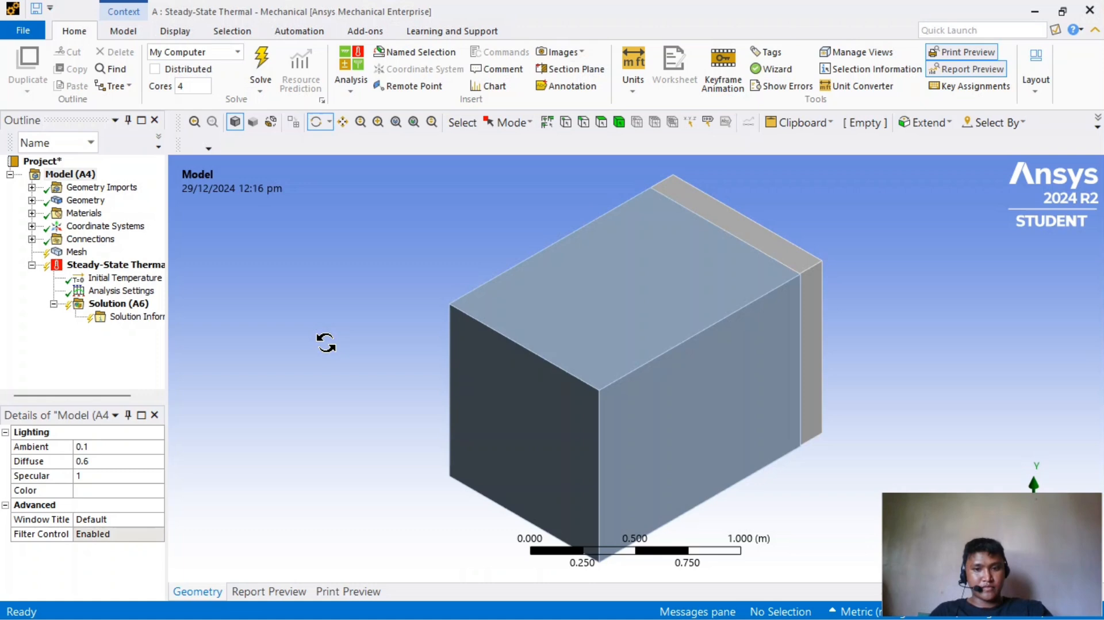
- Generate the mesh for both bodies with the default mesh settings and inspect it
left_click_drag(326, 343, 471, 347)
left_click_drag(406, 340, 579, 329)
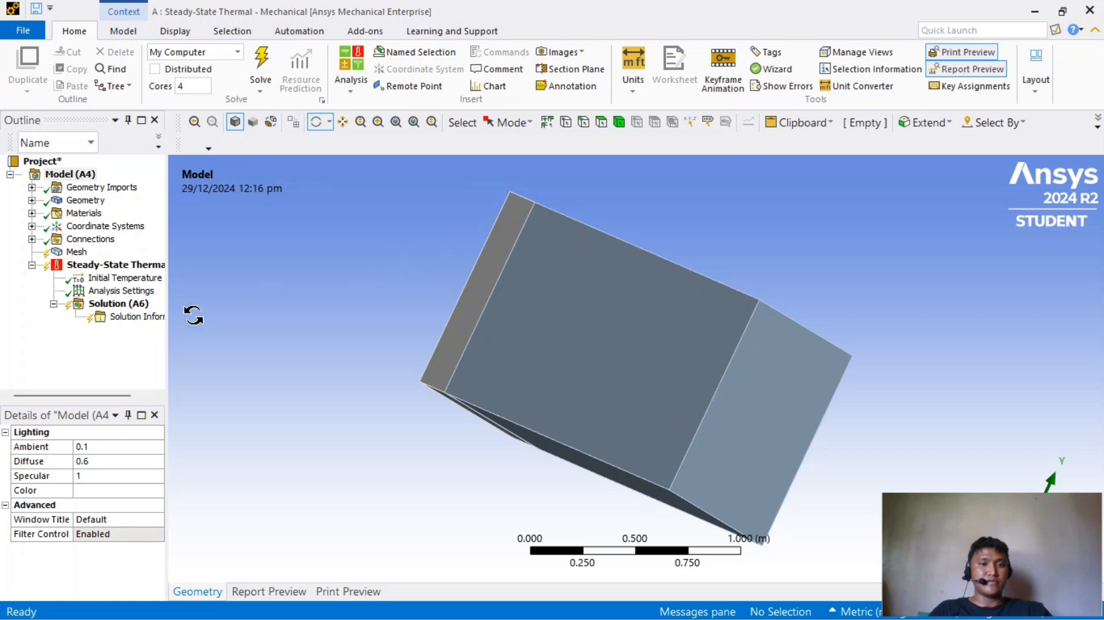
left_click(73, 253)
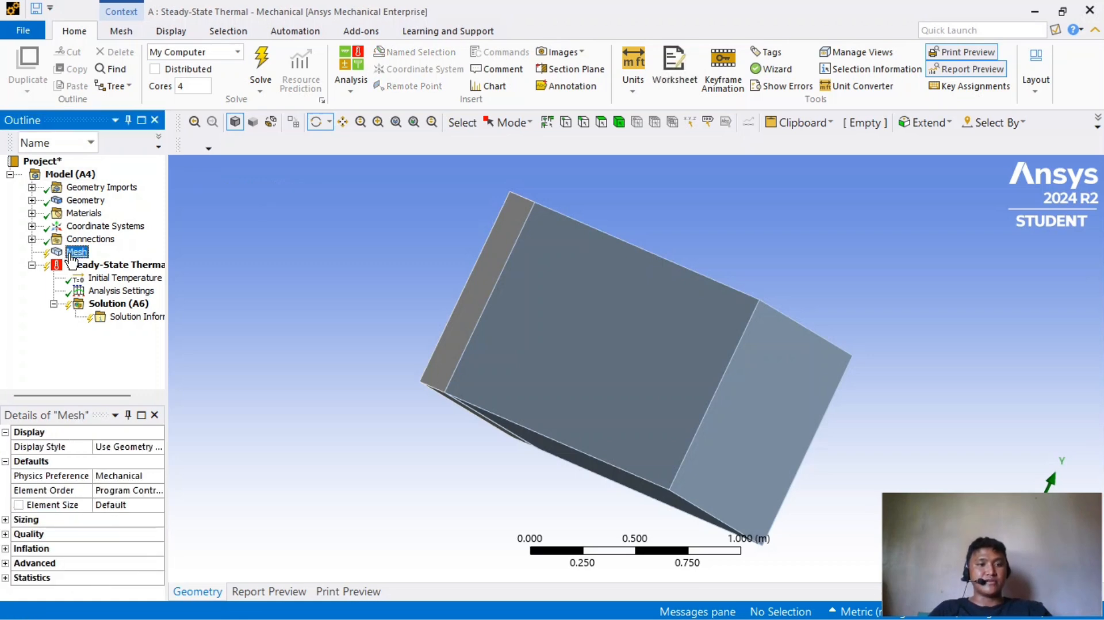
right_click(72, 259)
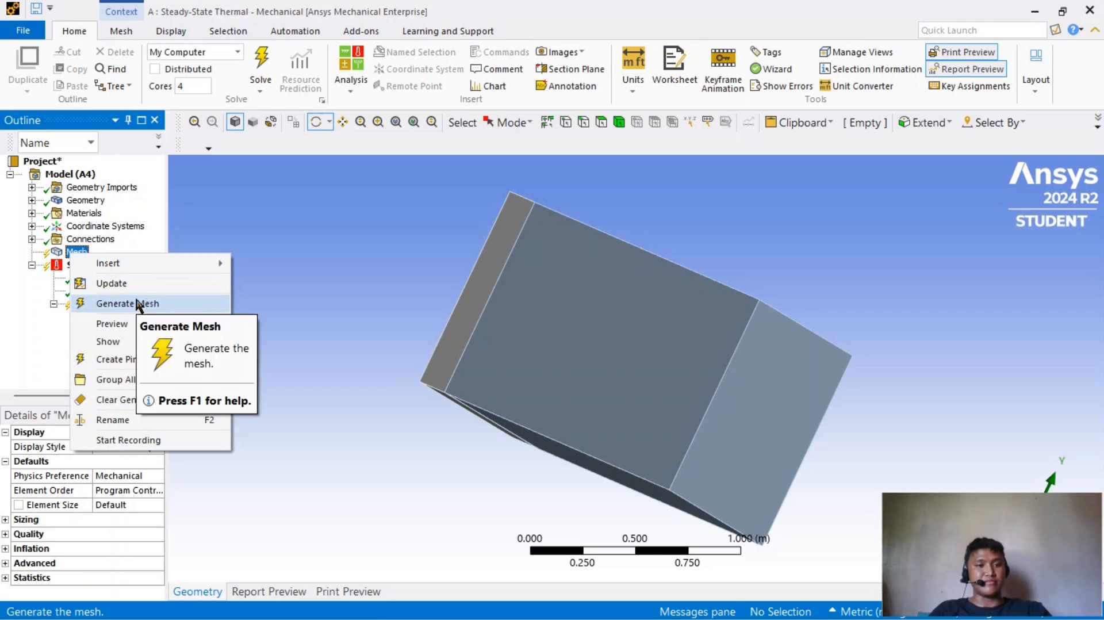
left_click(137, 303)
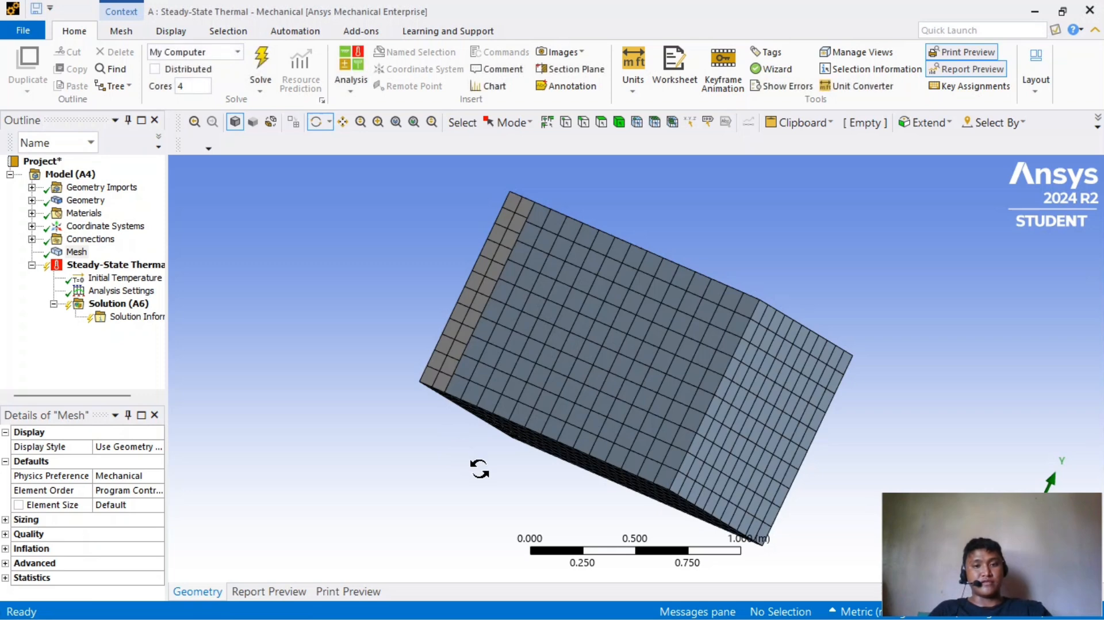
left_click_drag(480, 469, 594, 537)
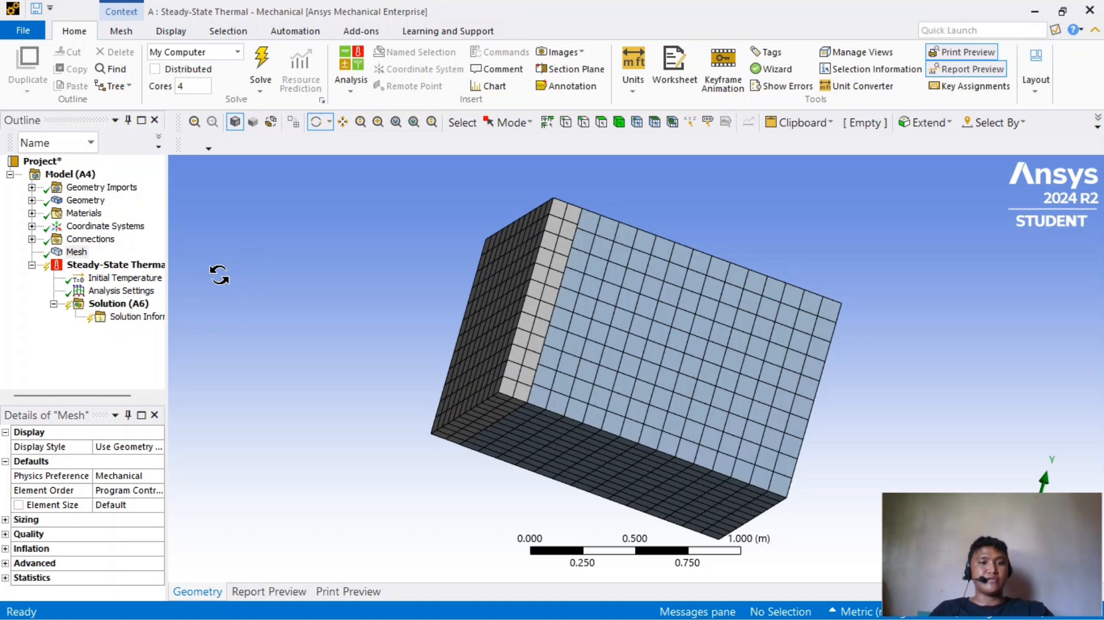
- Add a Temperature load of 500 °C to the outer square face of the thin plate in the steady-state thermal analysis
left_click(146, 268)
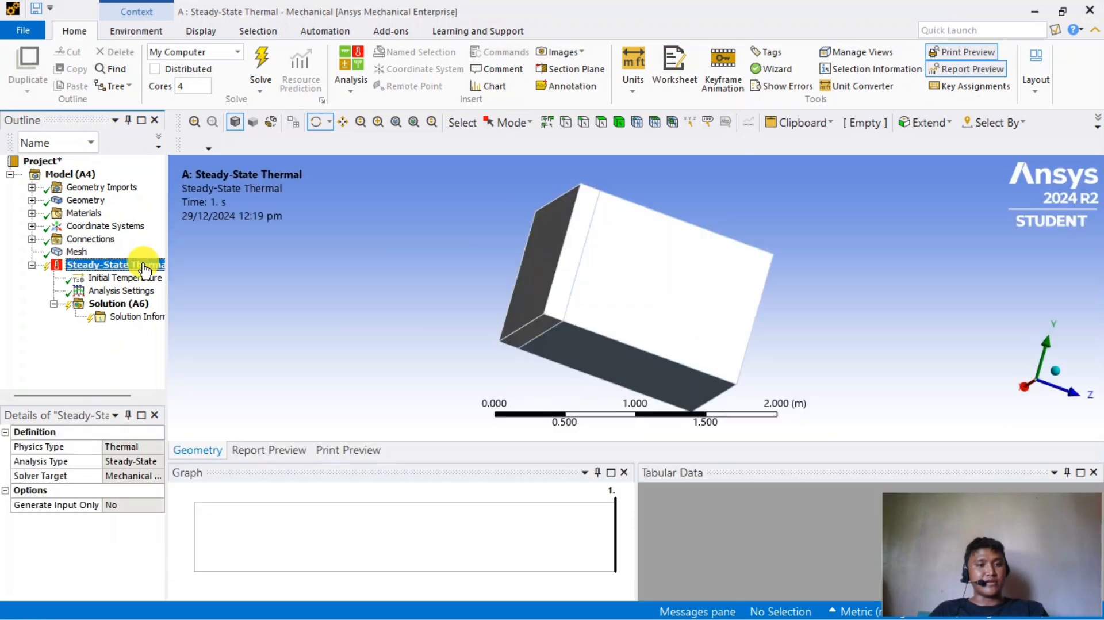
right_click(145, 267)
mouse_move(204, 272)
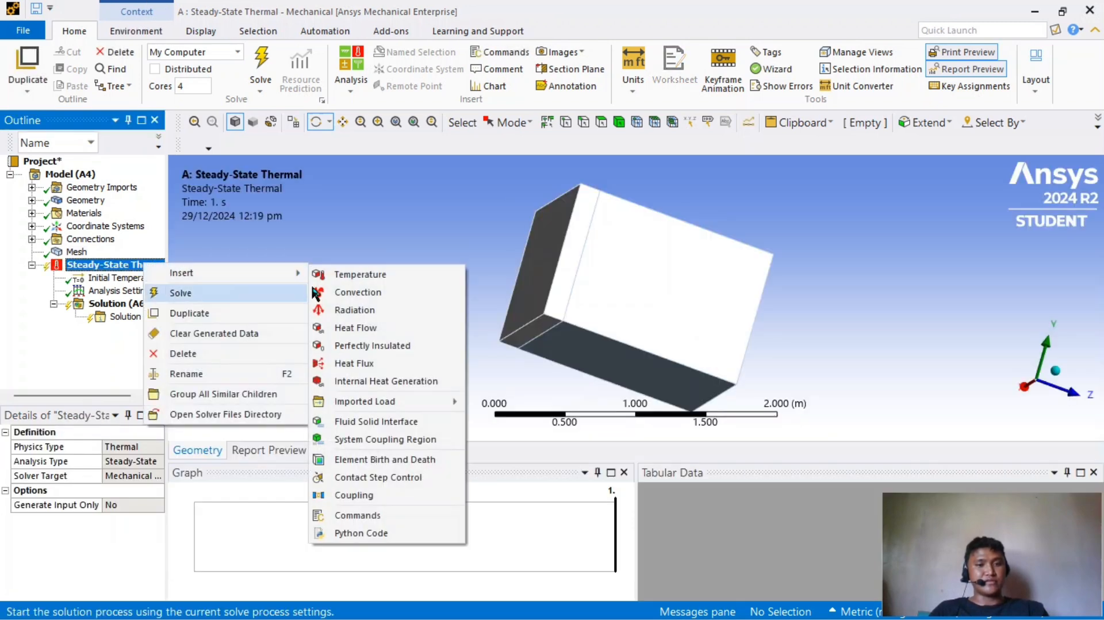
left_click(341, 275)
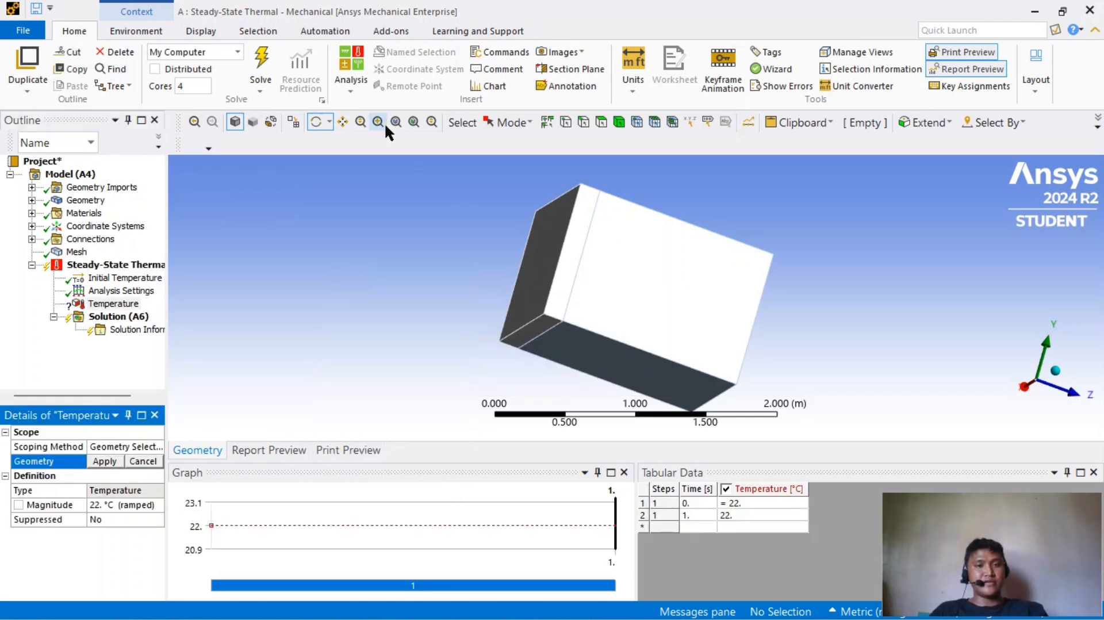
left_click(510, 123)
left_click(517, 142)
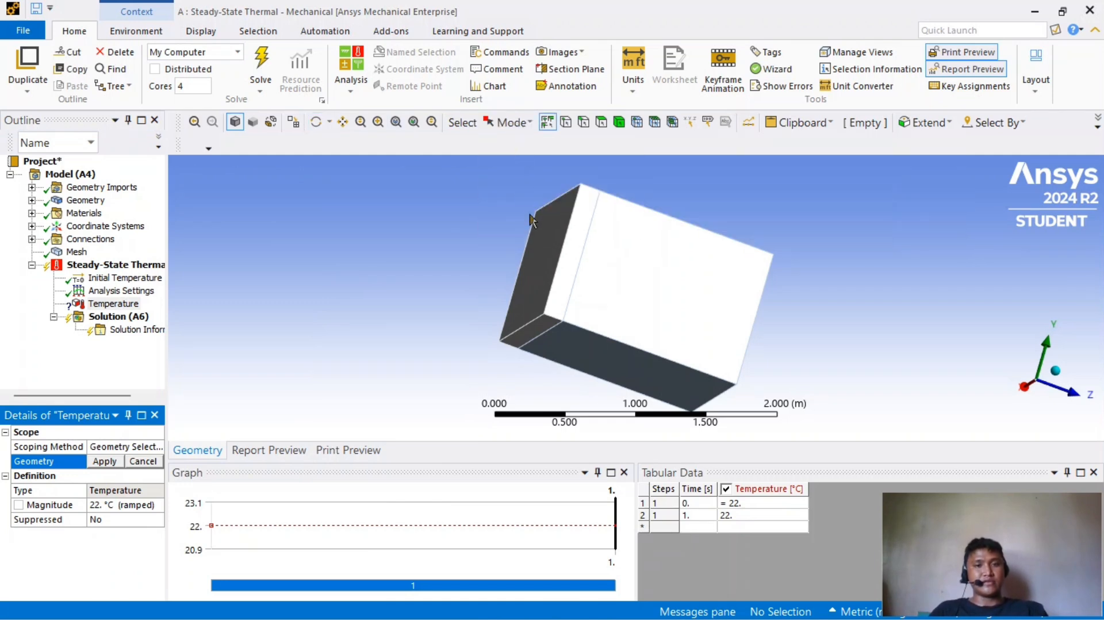
left_click(535, 246)
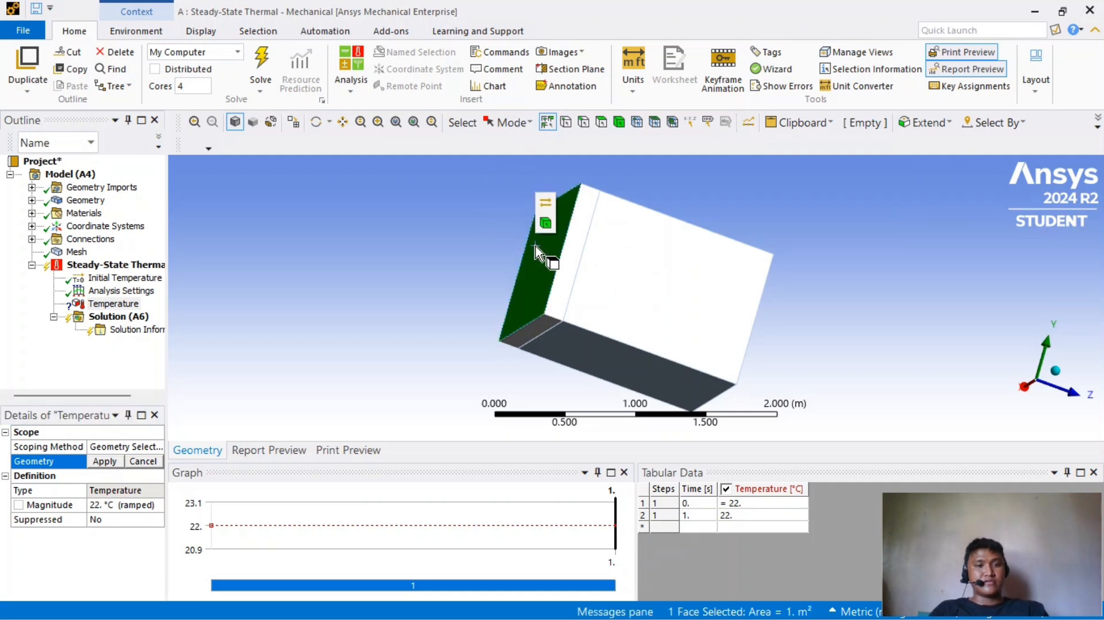
left_click(105, 461)
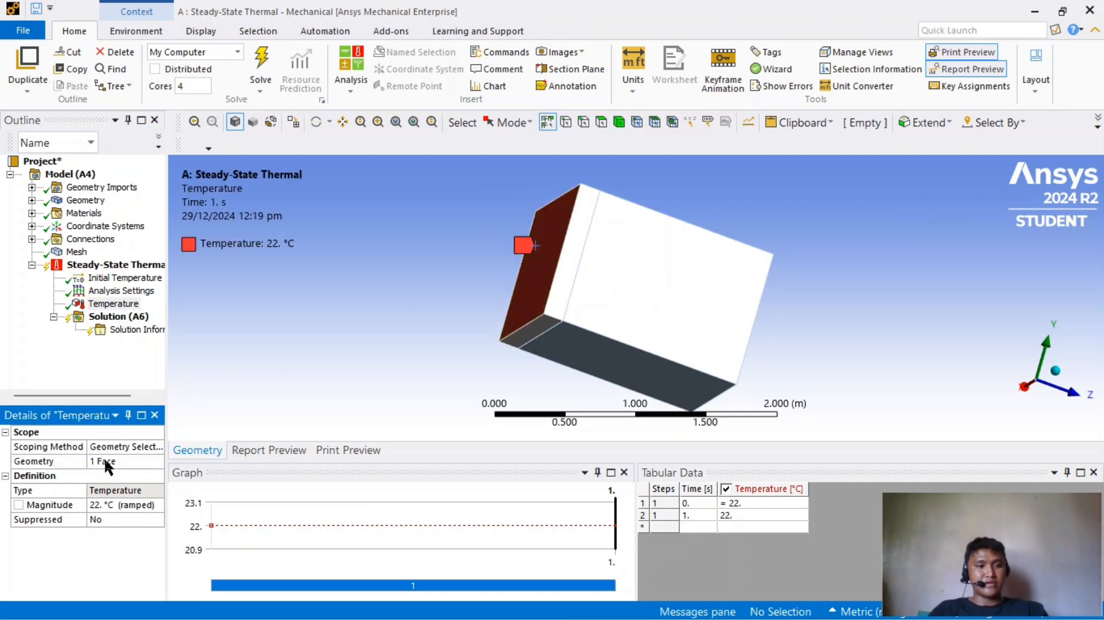
left_click(105, 505)
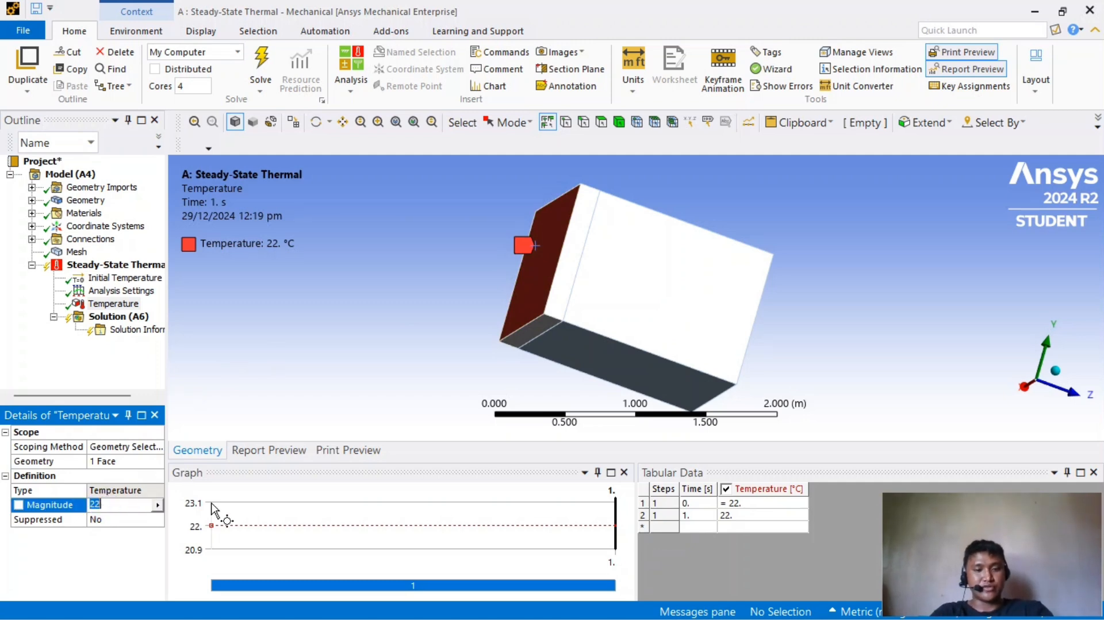
type("500")
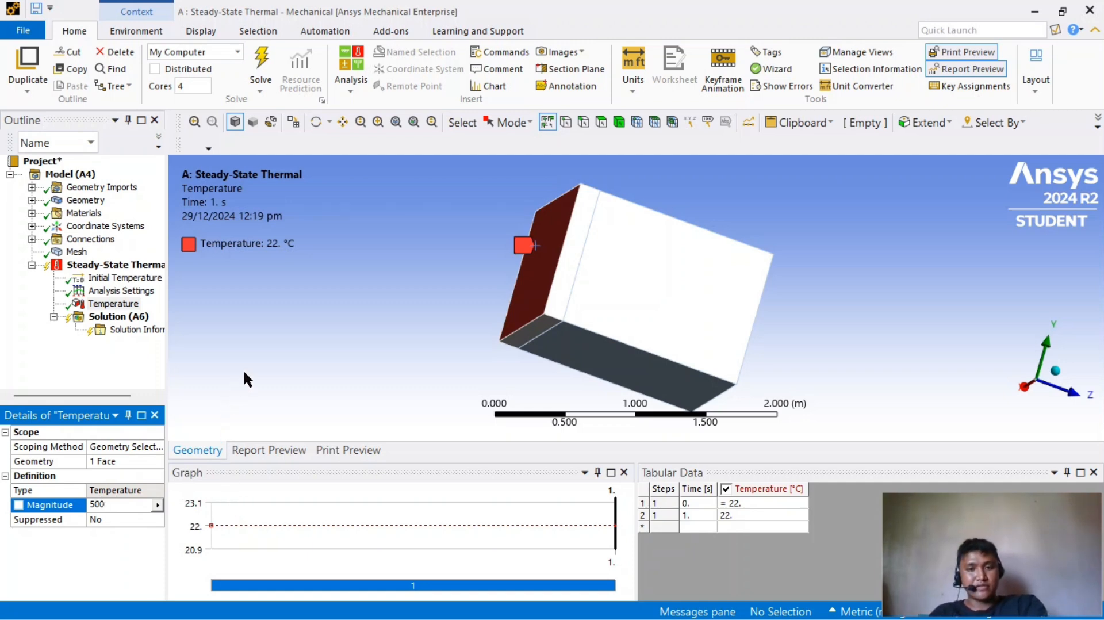
- Confirm the first load's 500 °C magnitude and add a second Temperature load scoped to the block's outer square face
key("Return")
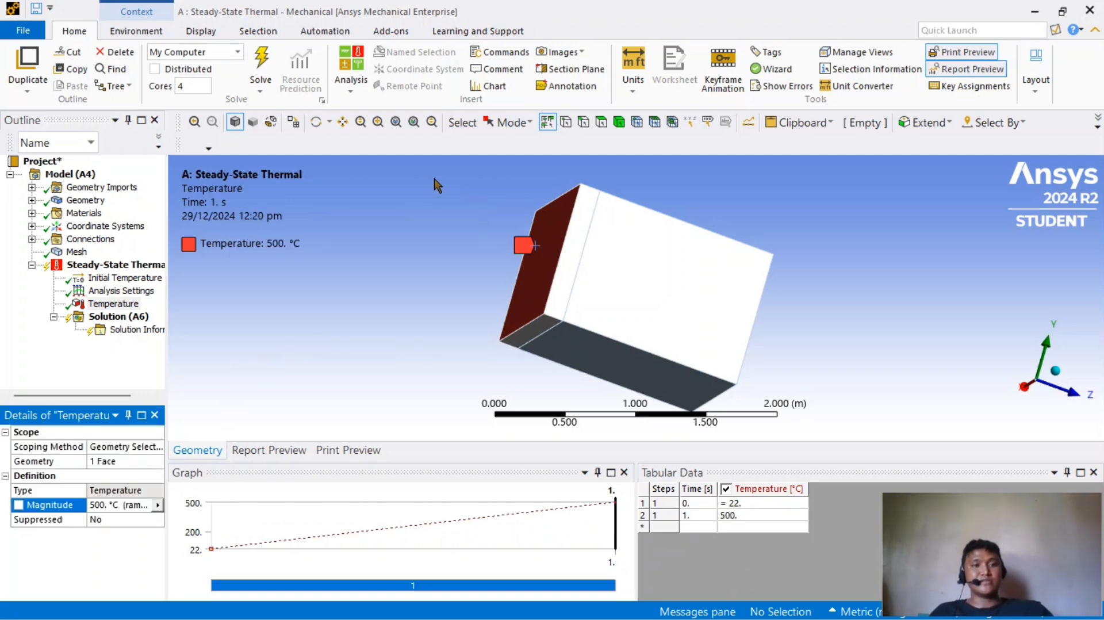
right_click(135, 266)
mouse_move(199, 271)
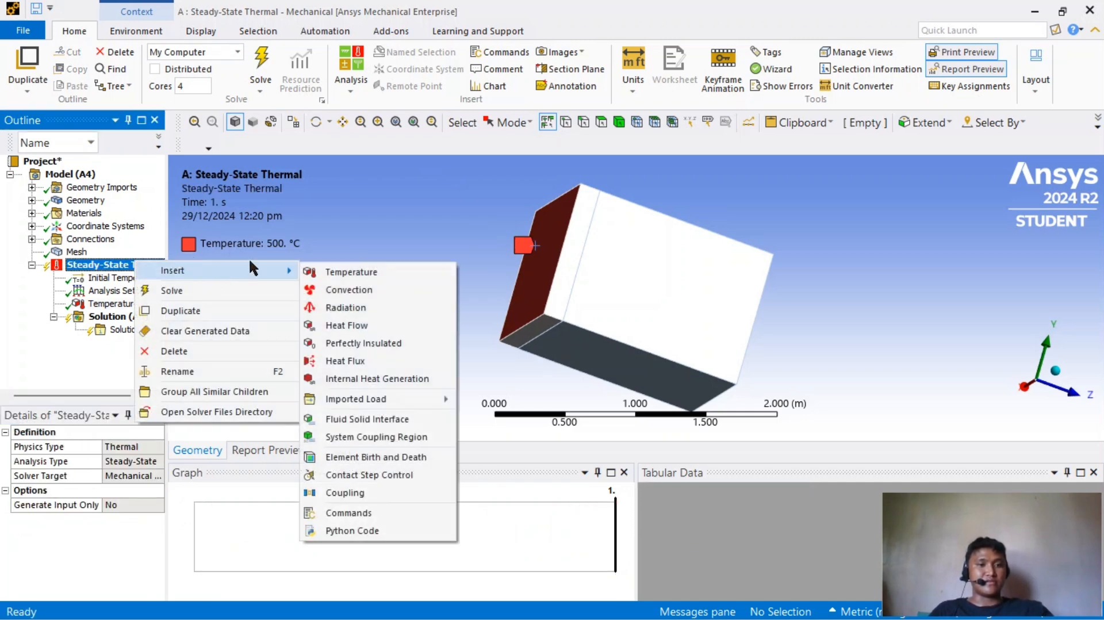
left_click(353, 272)
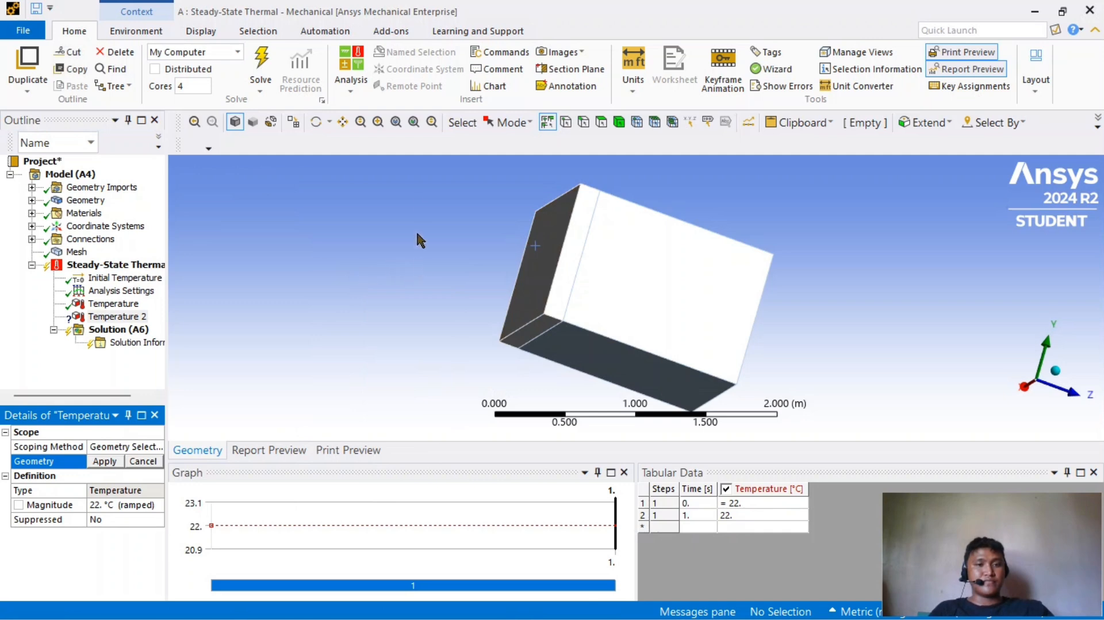
left_click(316, 121)
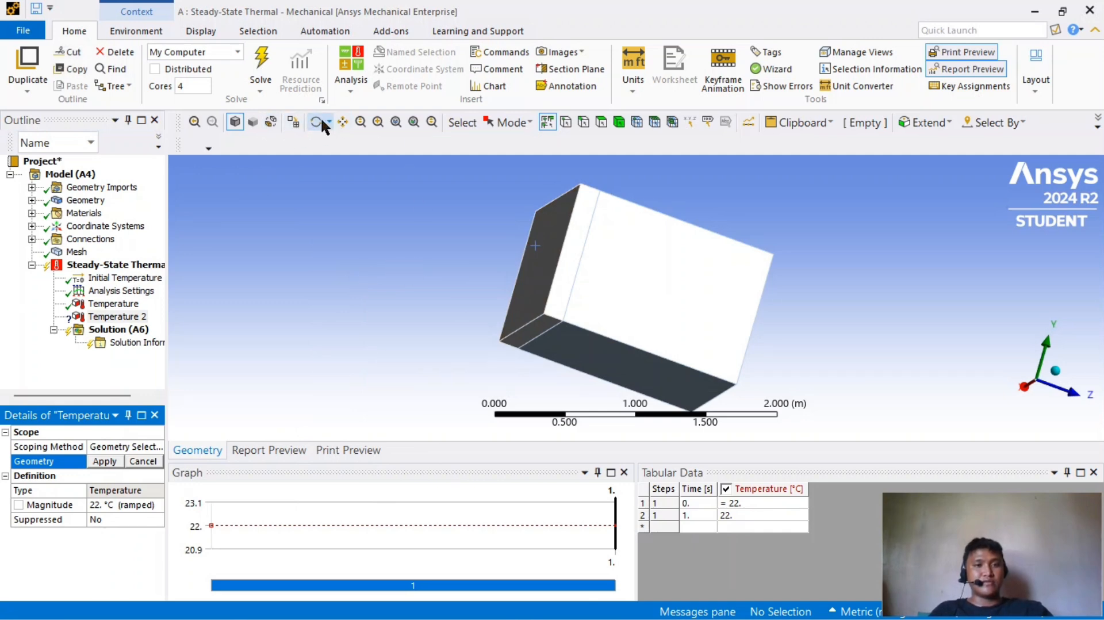
left_click_drag(451, 236, 318, 237)
left_click_drag(822, 293, 780, 278)
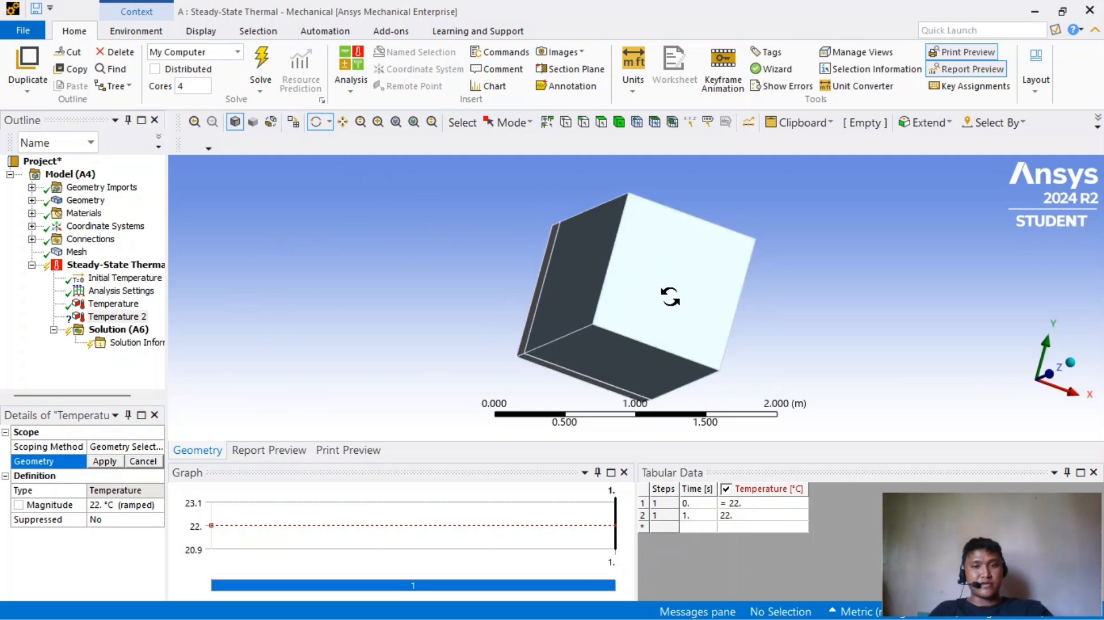
left_click(500, 123)
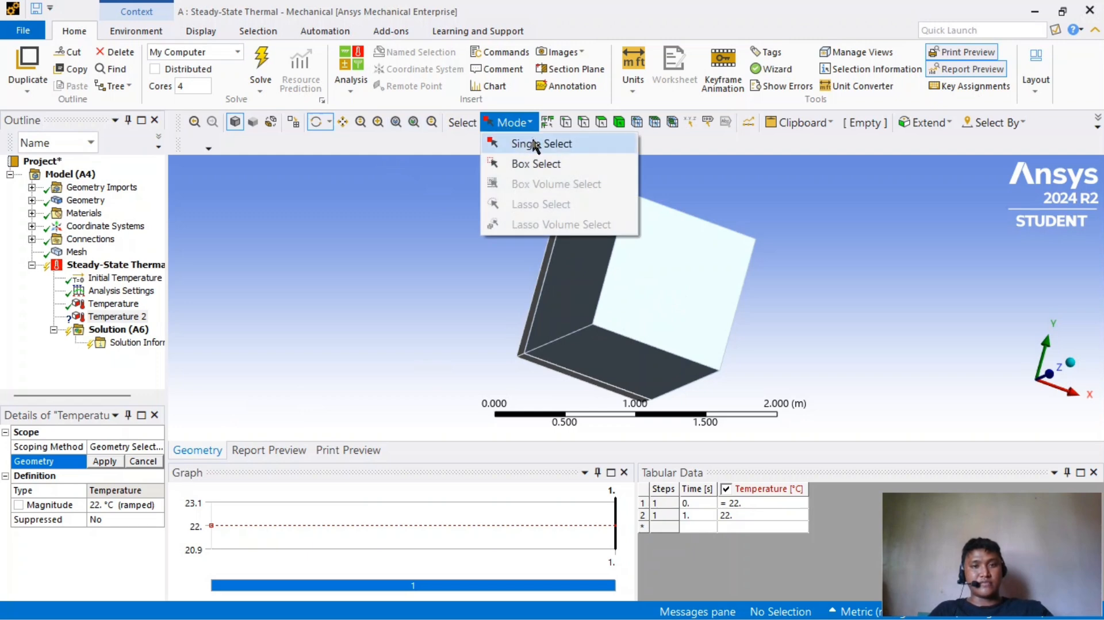
left_click(521, 143)
left_click(657, 283)
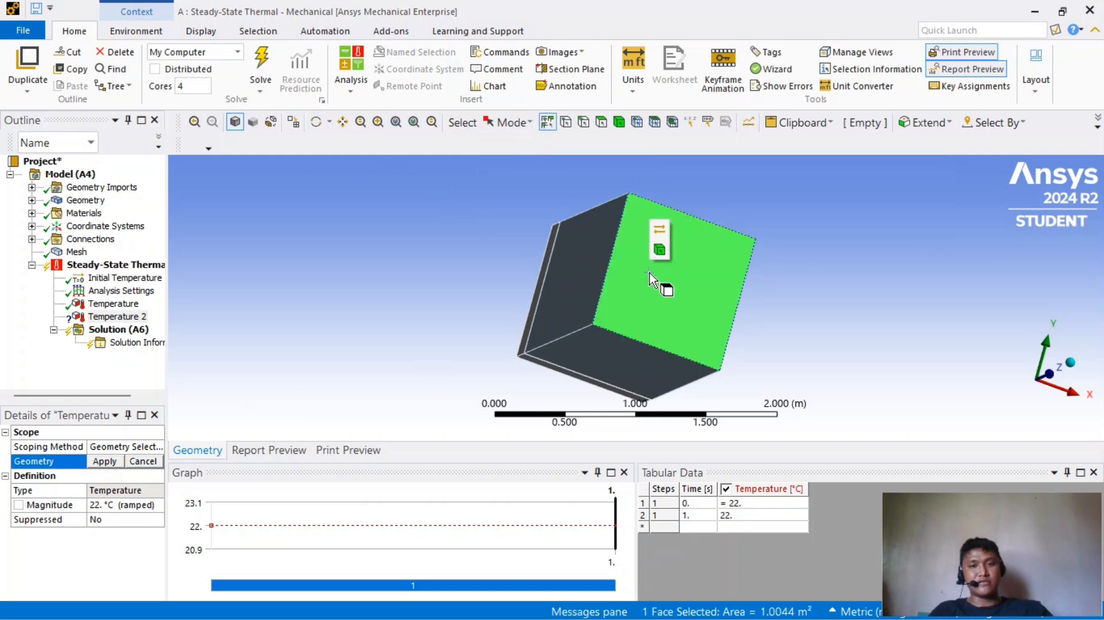
left_click(105, 460)
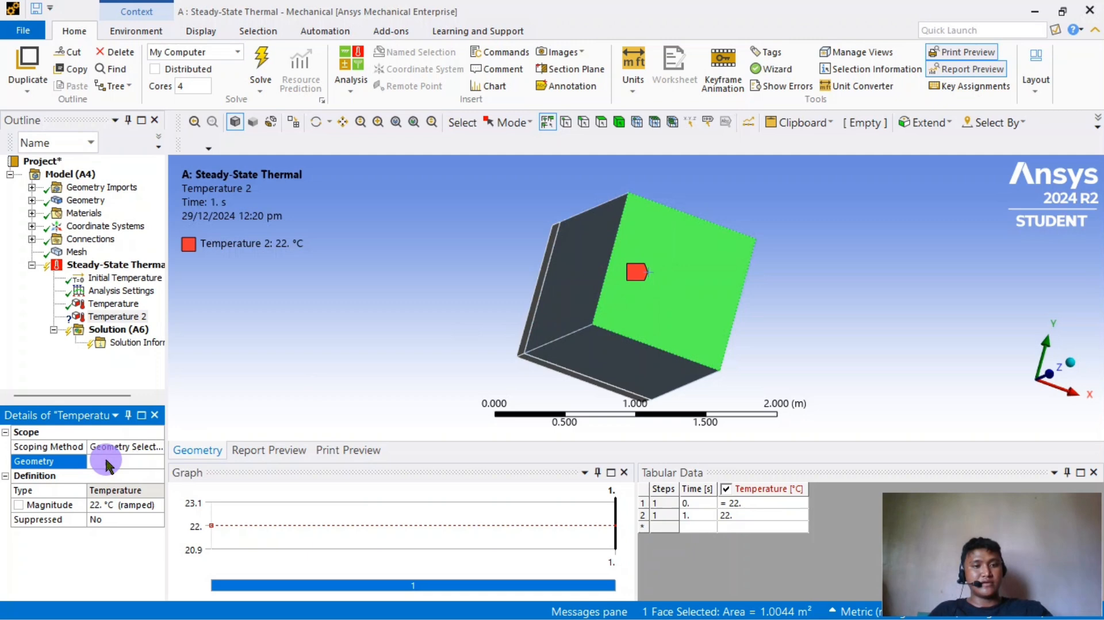
- Set the magnitude of the second Temperature load to 25 °C
left_click(109, 504)
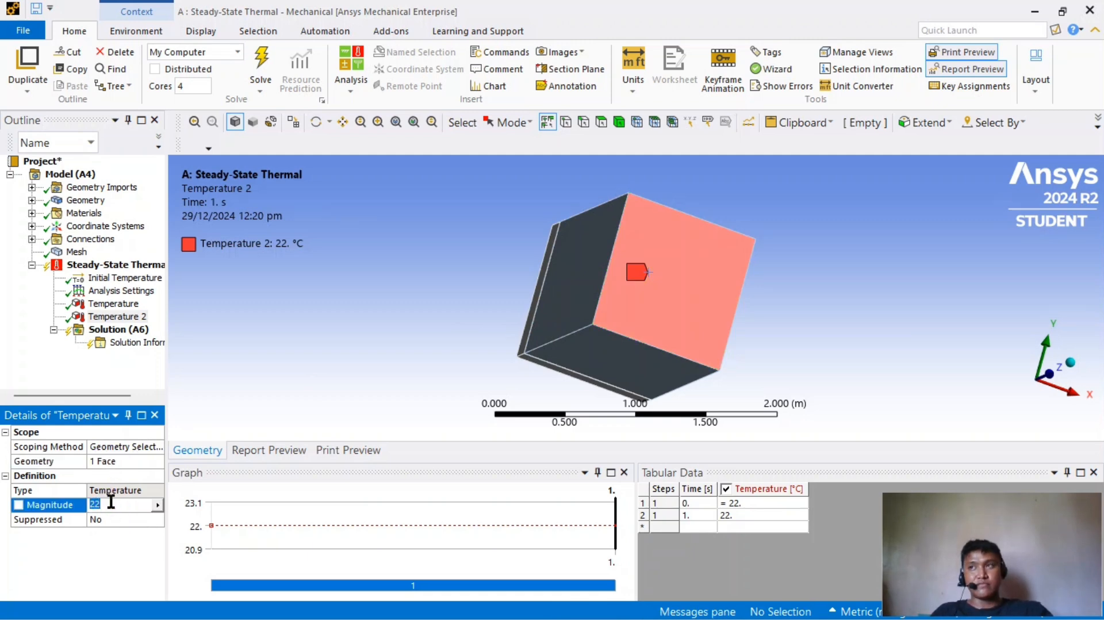
type("25")
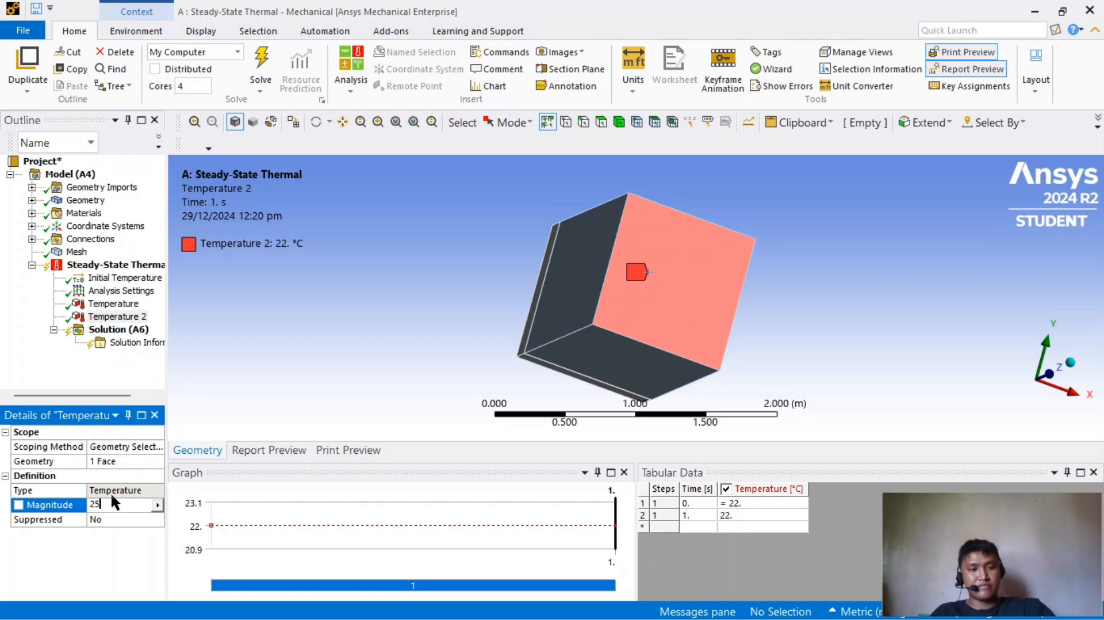
key("Return")
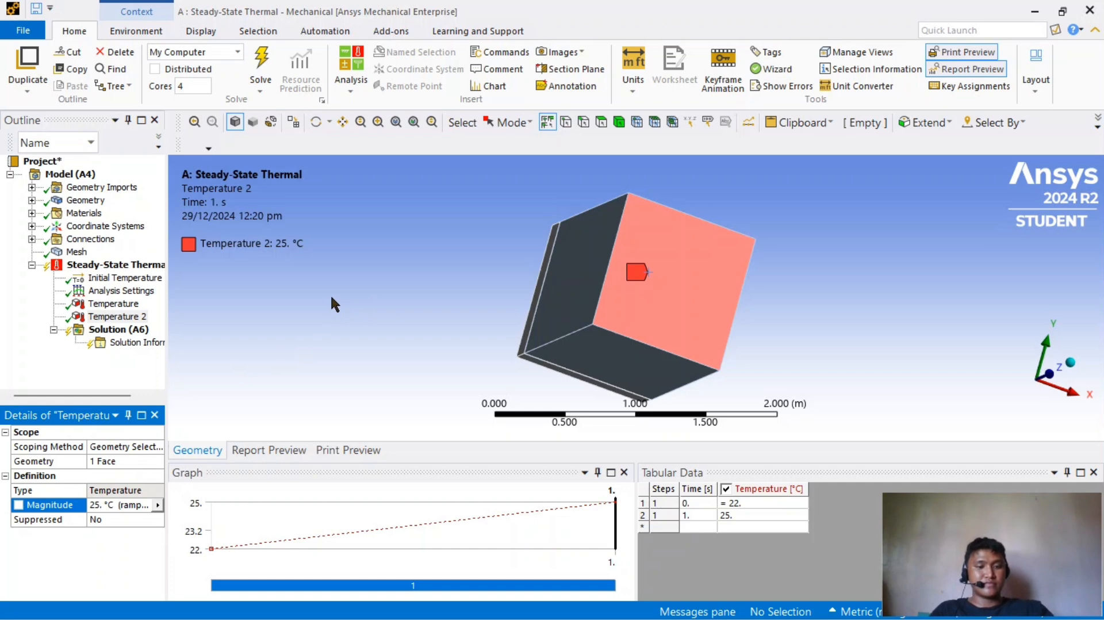
- Close the Graph and Tabular Data panes and view the model from another side
left_click(597, 413)
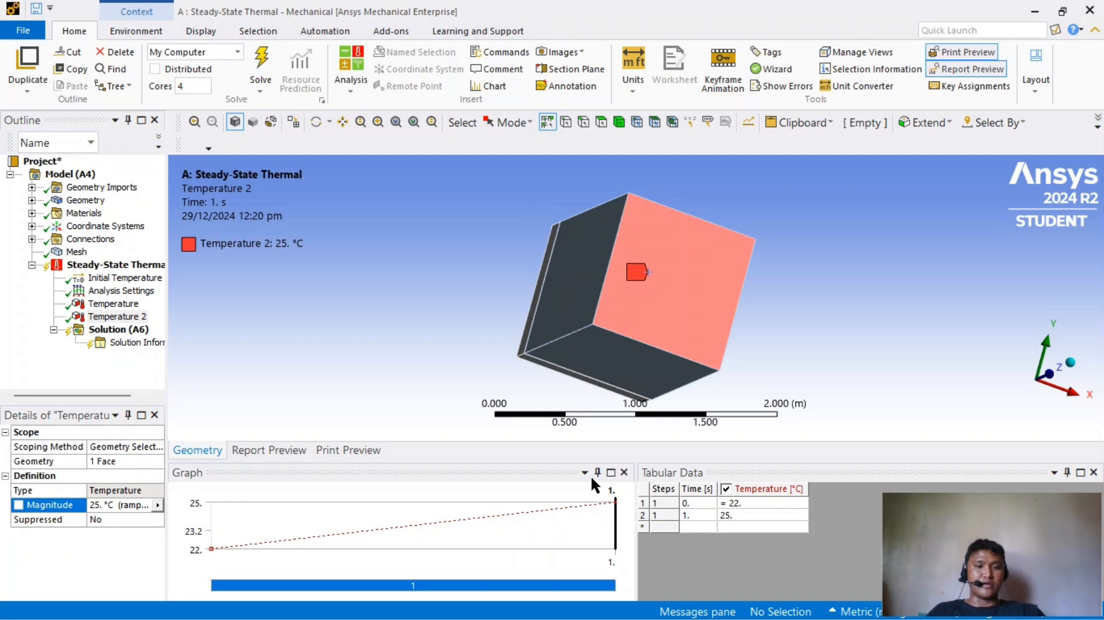
left_click(625, 471)
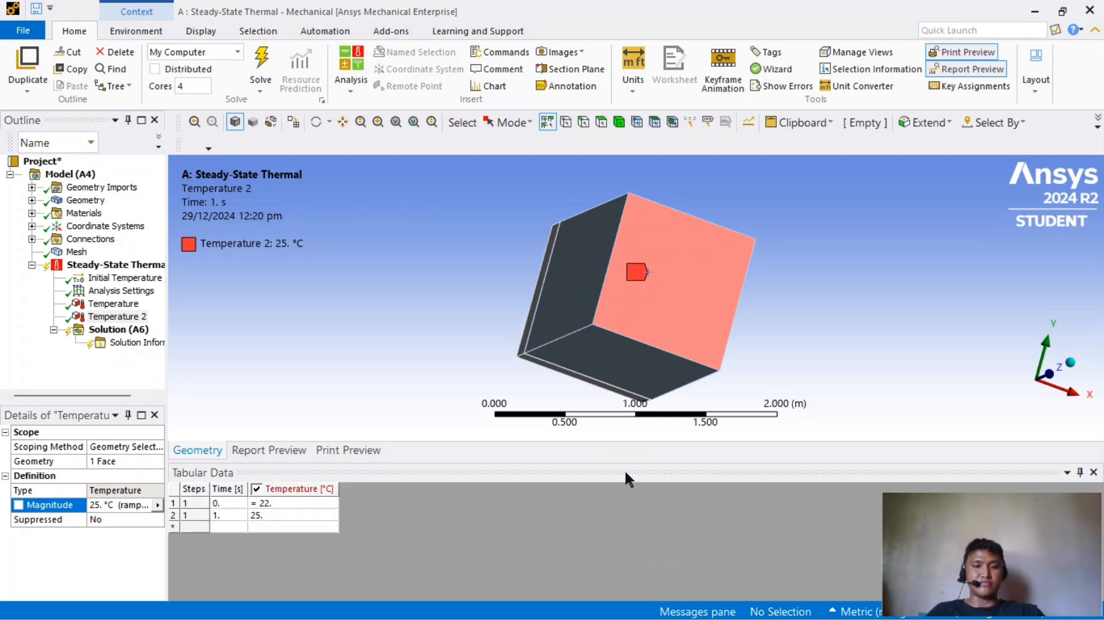
left_click(1094, 473)
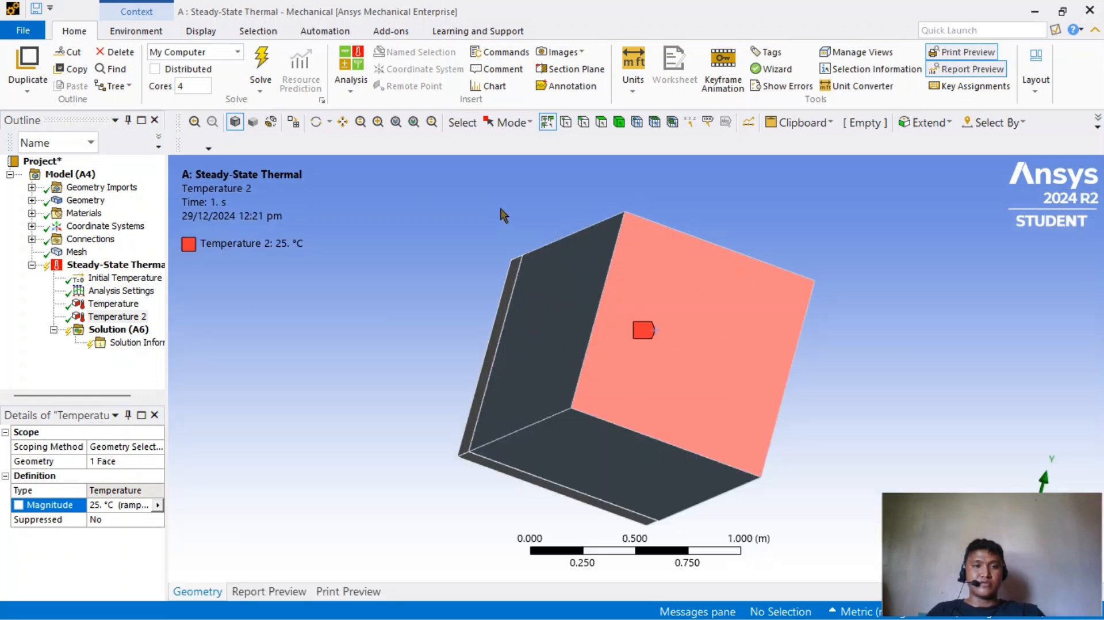
left_click(319, 123)
left_click_drag(368, 295, 703, 377)
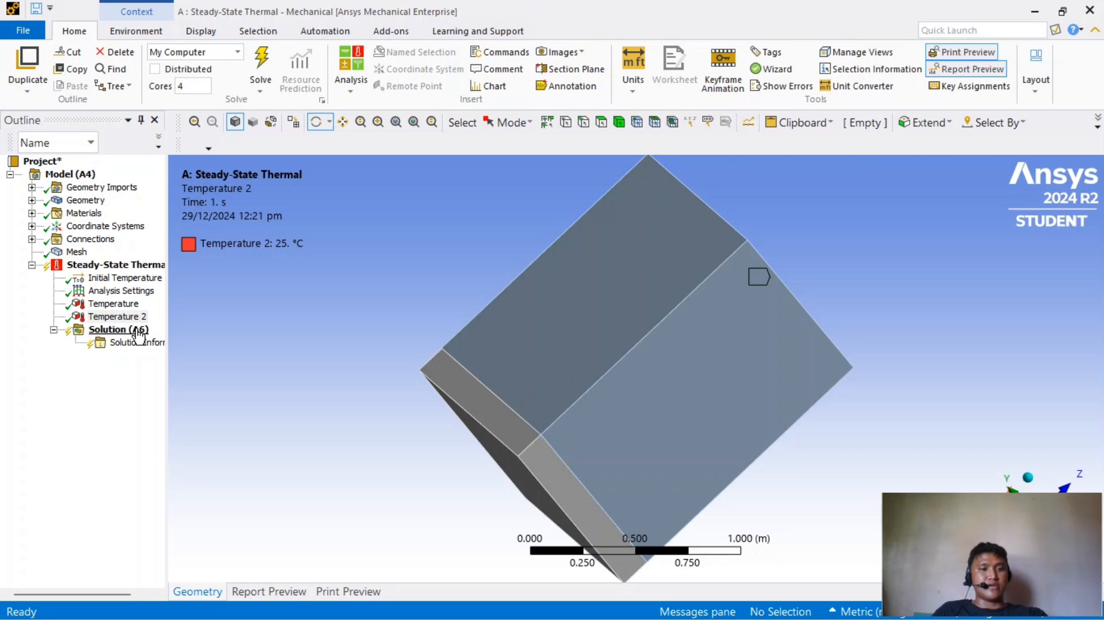
- Add a thermal Temperature result to the solution of the steady-state analysis
left_click(138, 330)
right_click(137, 329)
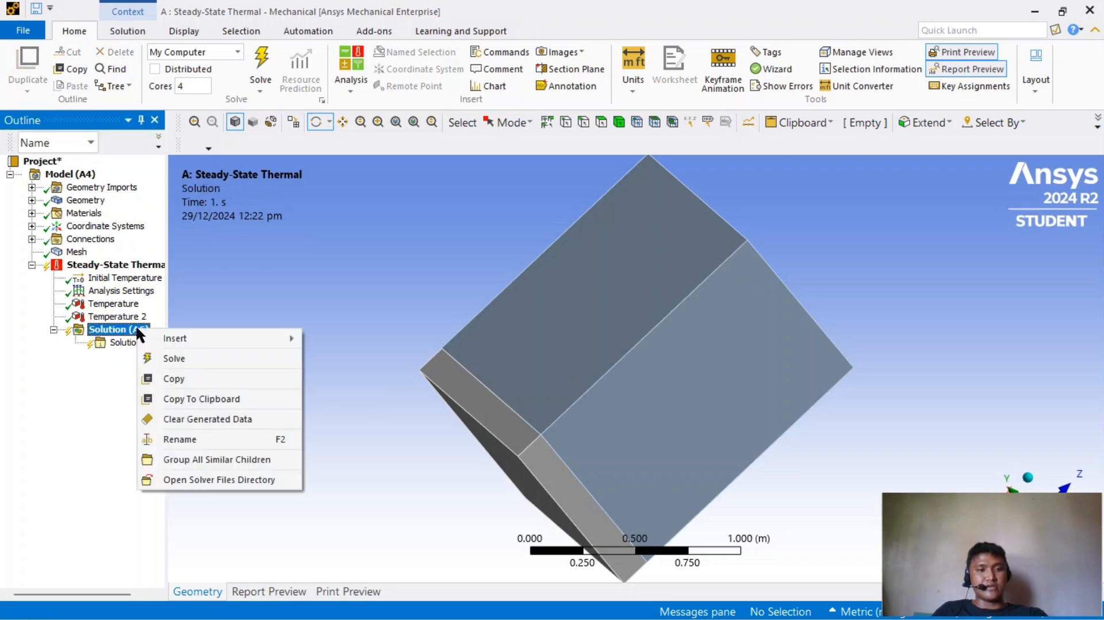
mouse_move(216, 340)
mouse_move(333, 339)
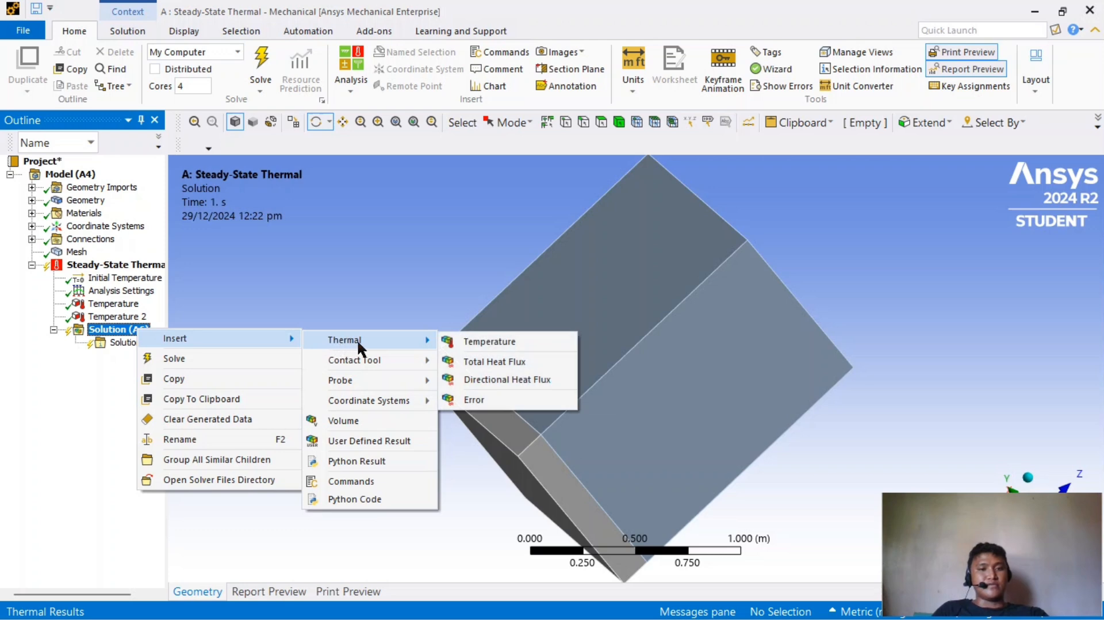
left_click(459, 340)
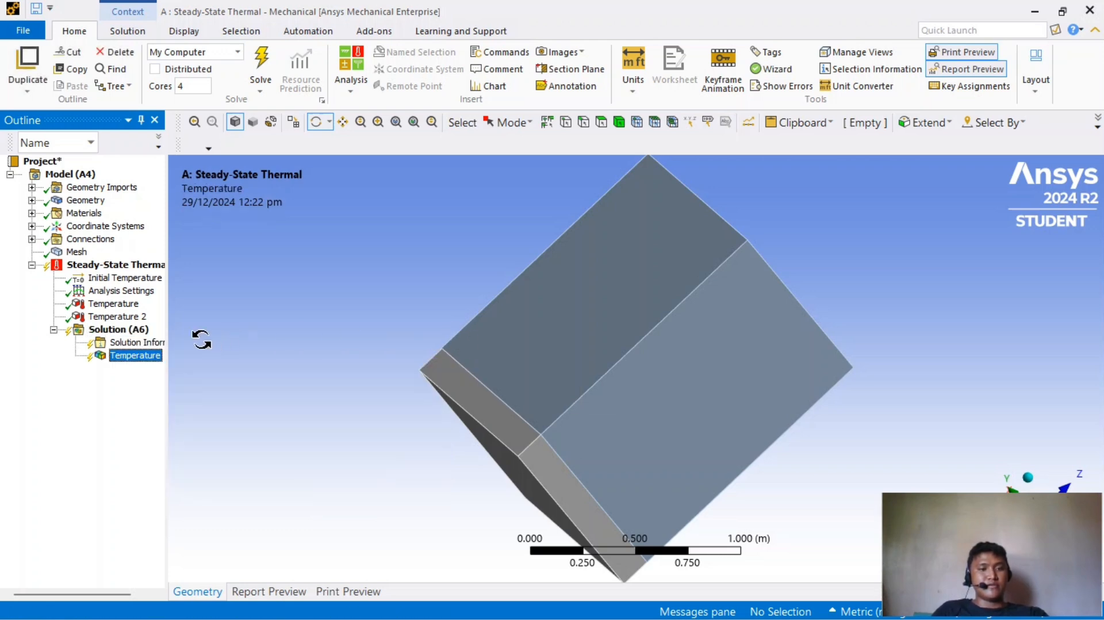
- Add a thermal Total Heat Flux result to the same solution
right_click(126, 332)
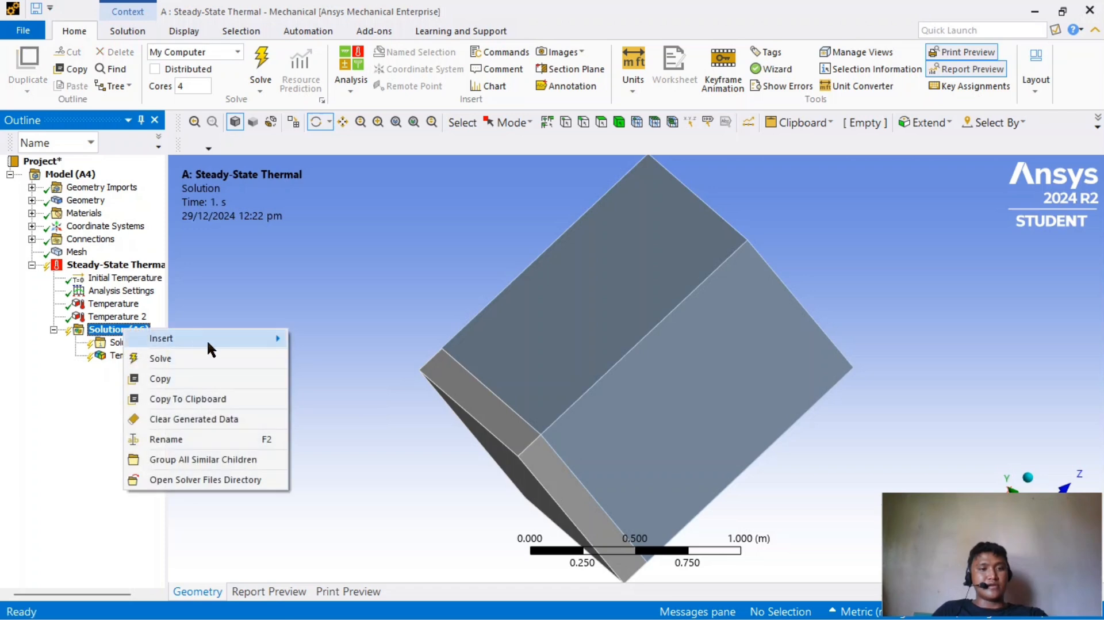
mouse_move(210, 338)
mouse_move(322, 342)
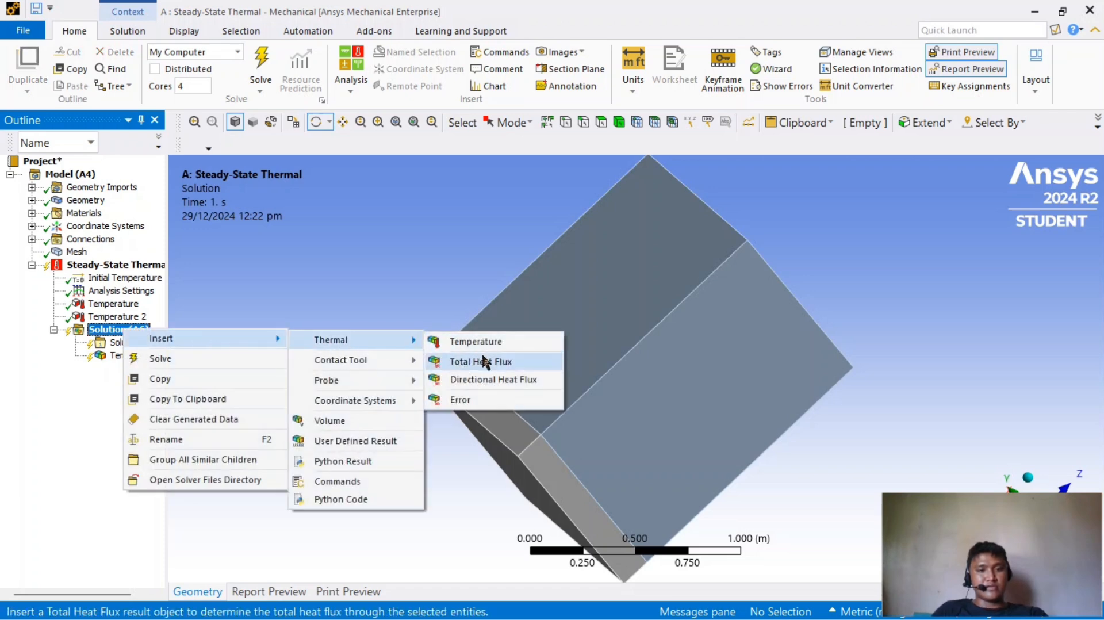
left_click(489, 362)
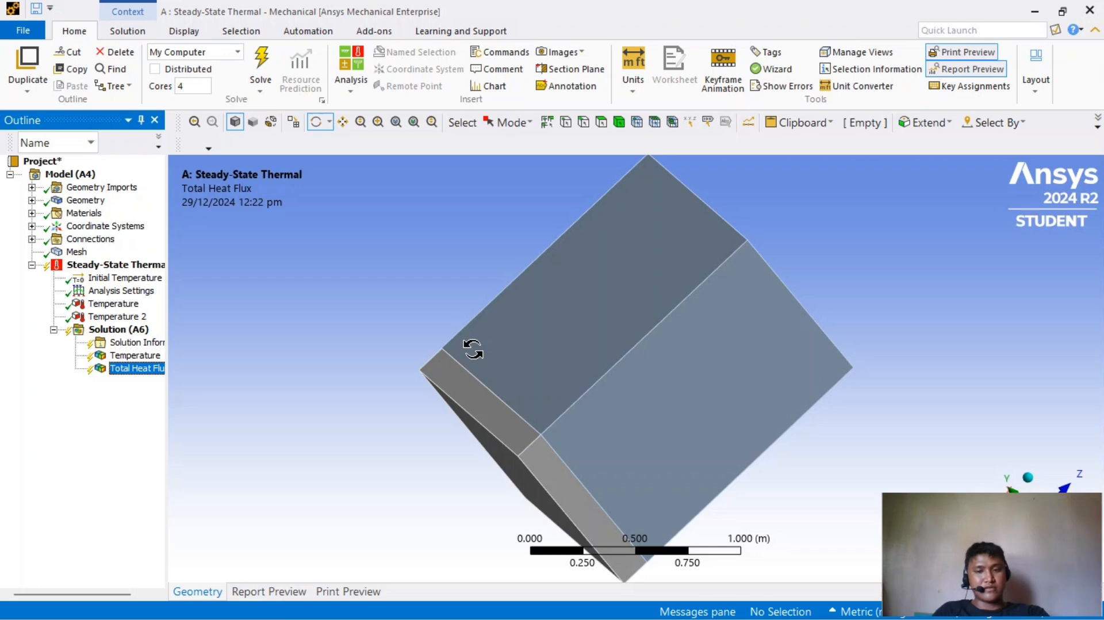
left_click(421, 268)
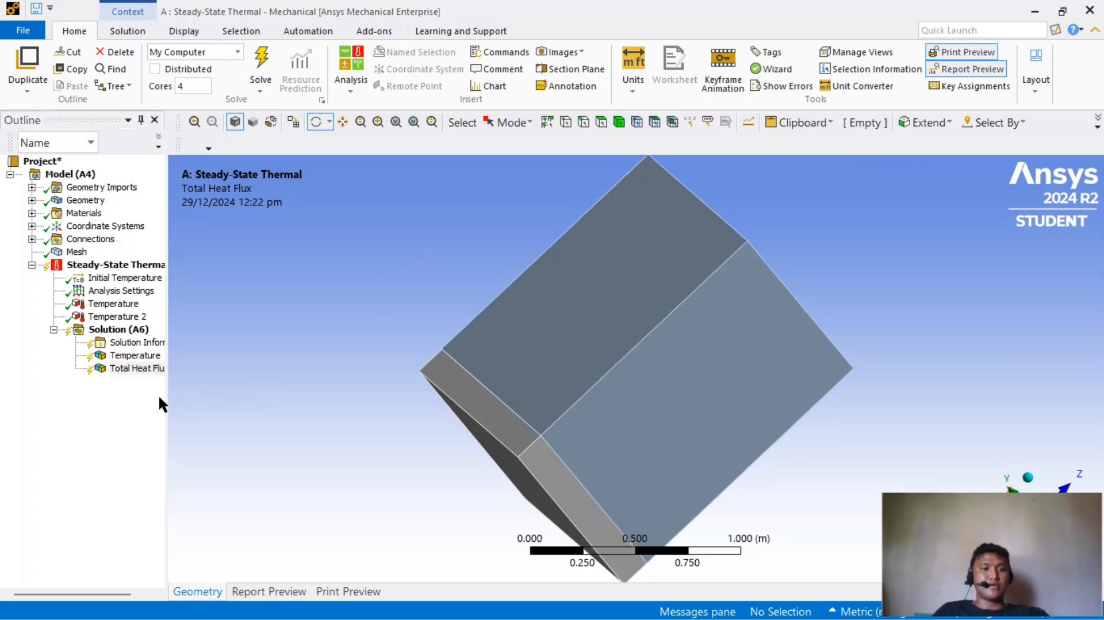
- Solve the steady-state thermal analysis and inspect the Temperature contours on the plate and block from other angles
left_click(141, 356)
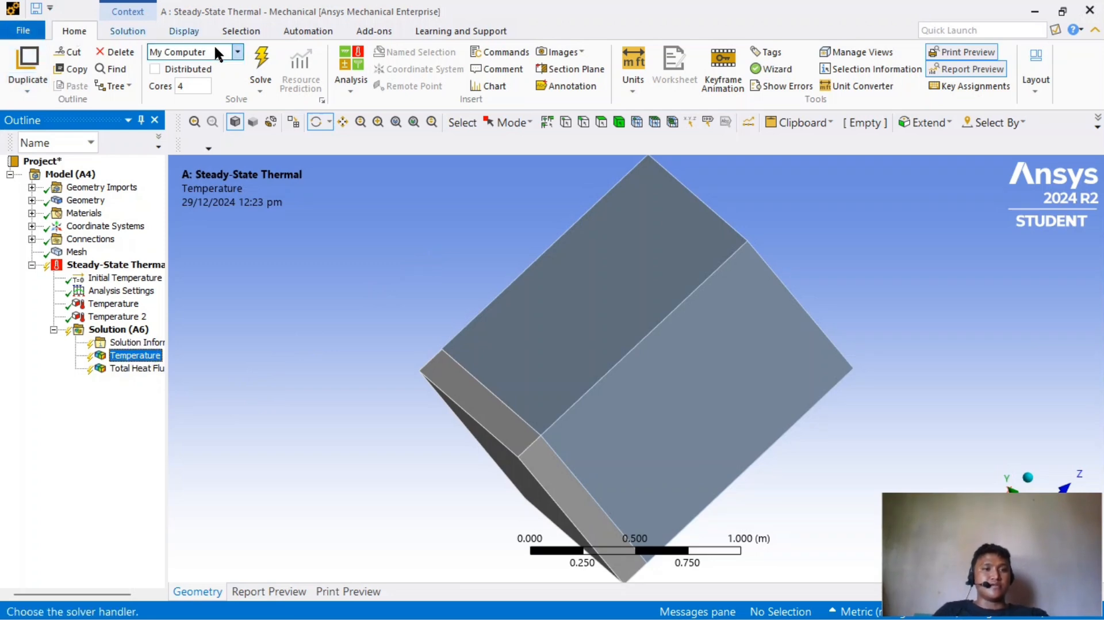
left_click(263, 70)
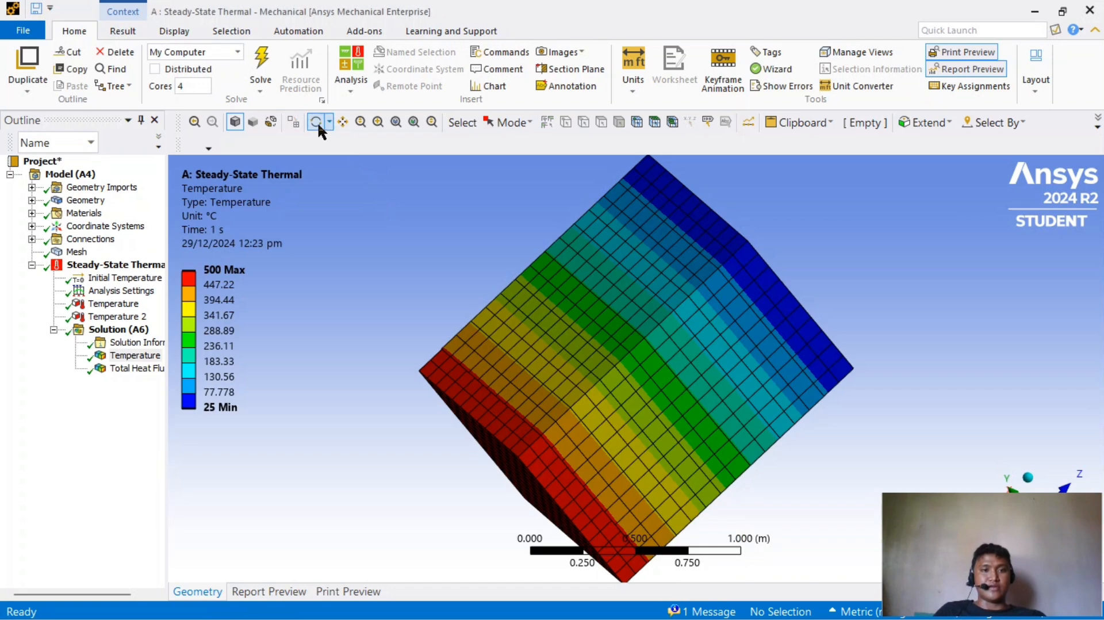
left_click(328, 127)
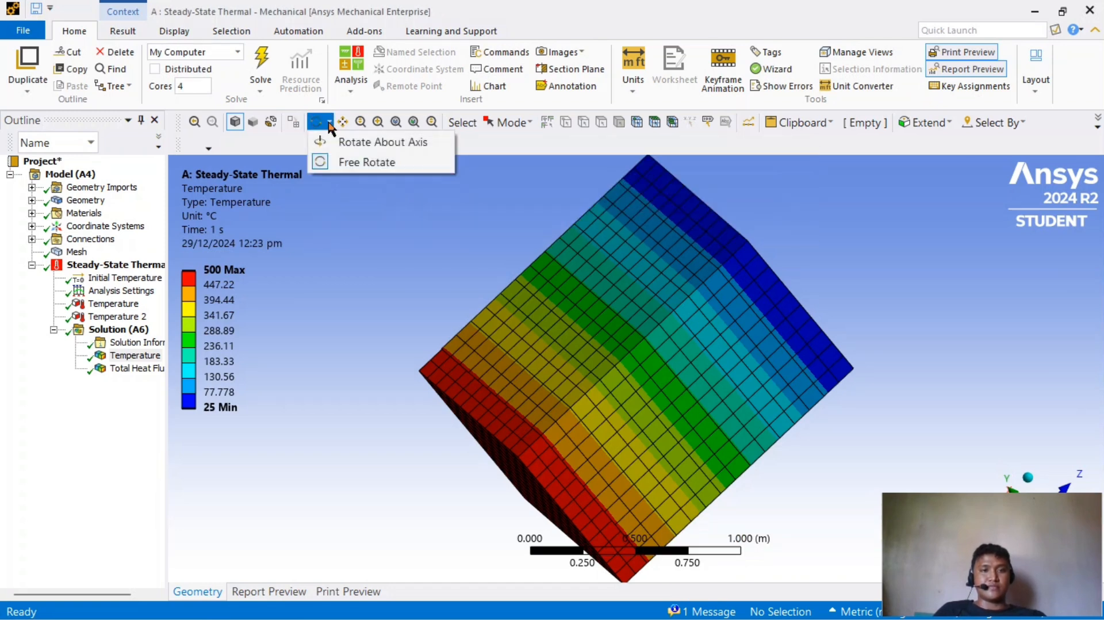
left_click_drag(395, 229, 339, 177)
left_click_drag(922, 345, 917, 350)
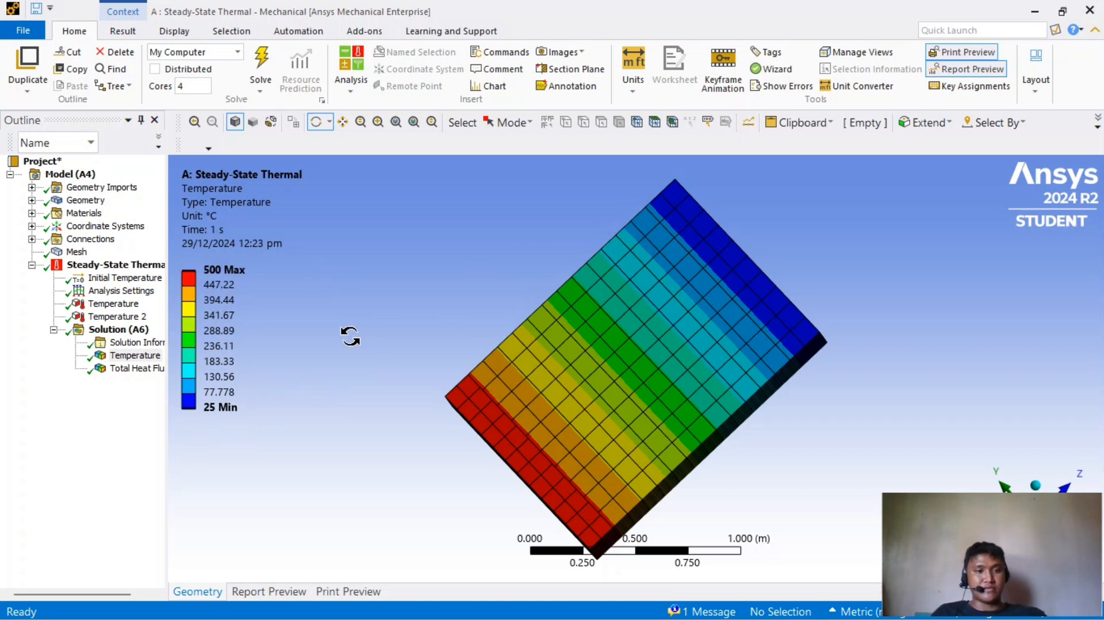
- Review the Total Heat Flux and Temperature contours in the model view and on the print preview page
left_click(138, 369)
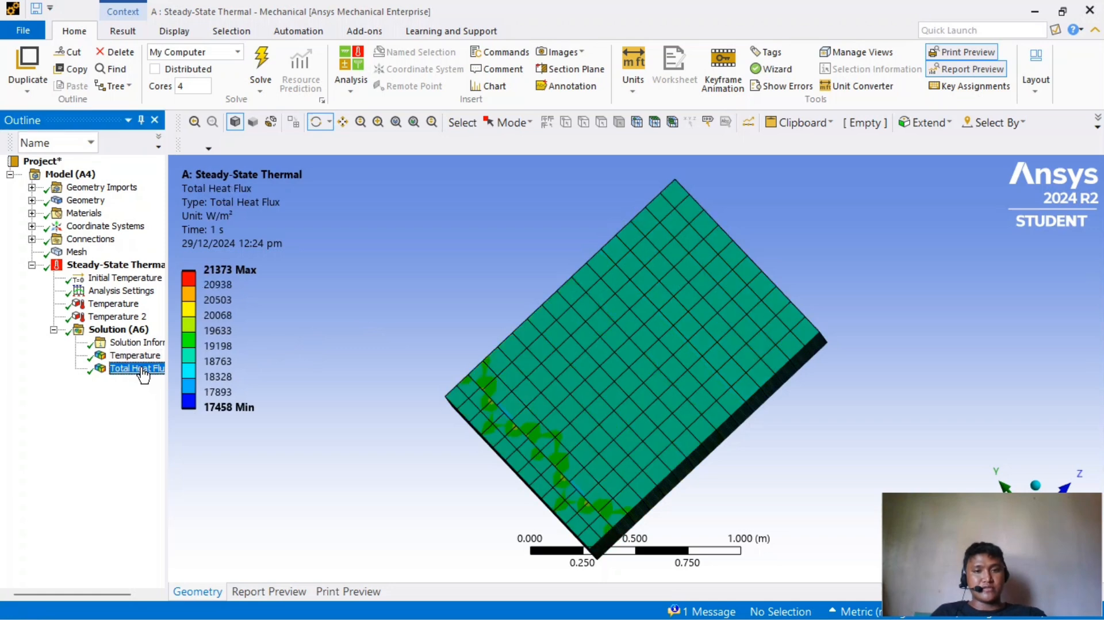
left_click(276, 340)
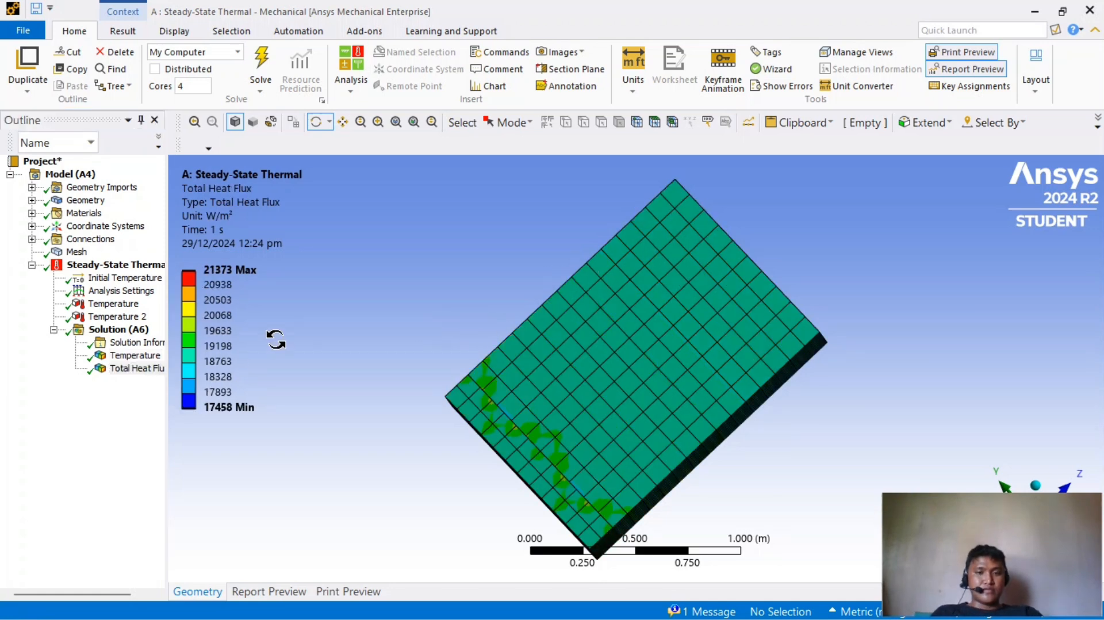
left_click(135, 355)
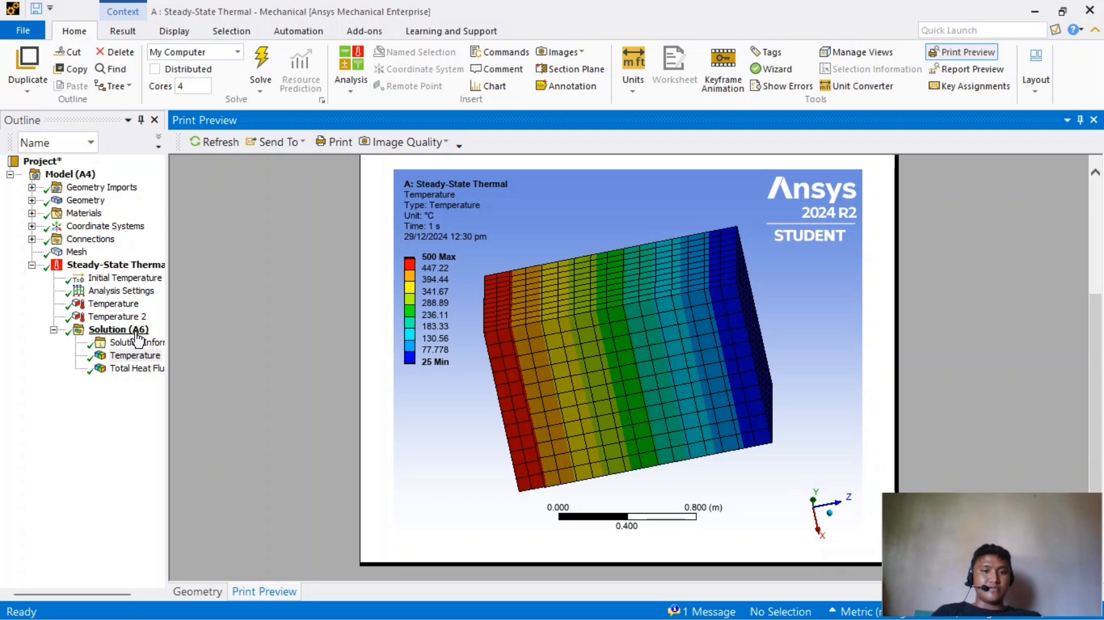
left_click(135, 369)
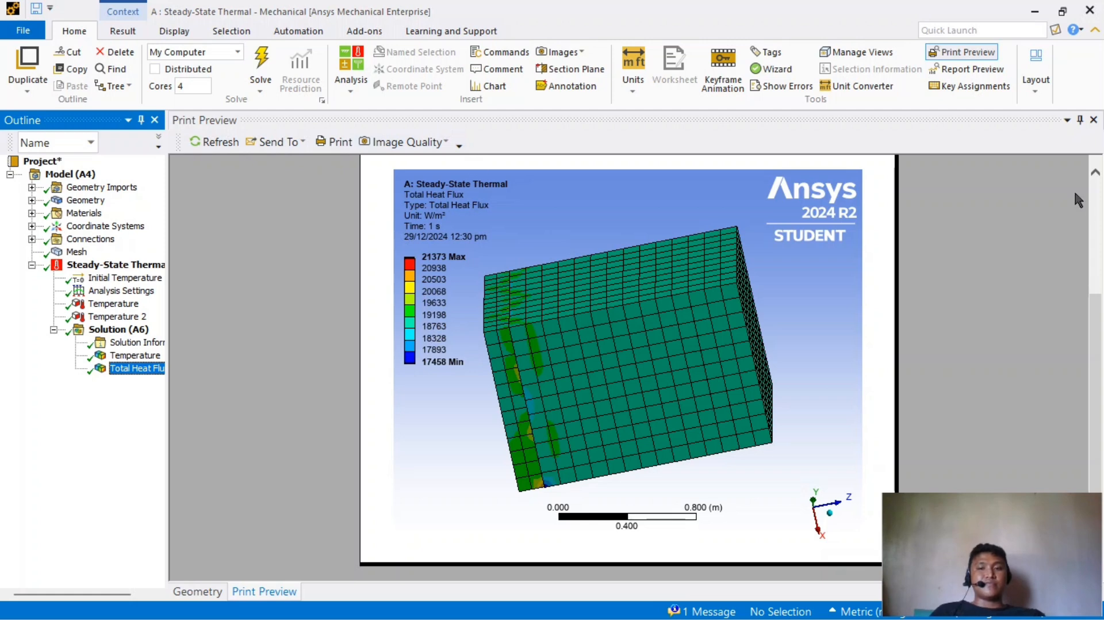
left_click_drag(1096, 335, 1096, 280)
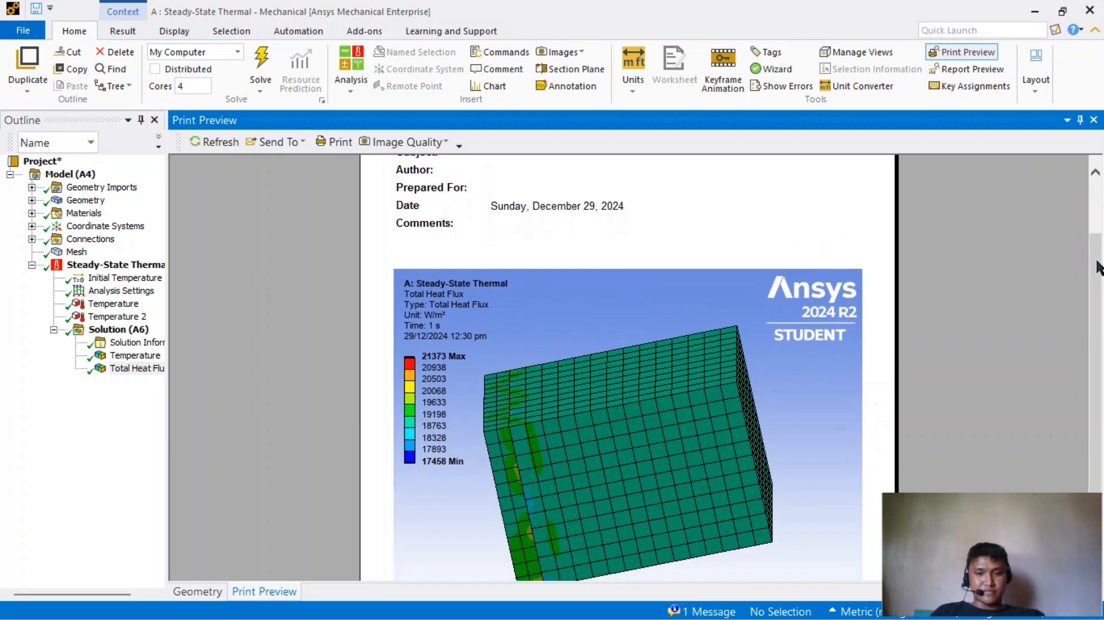